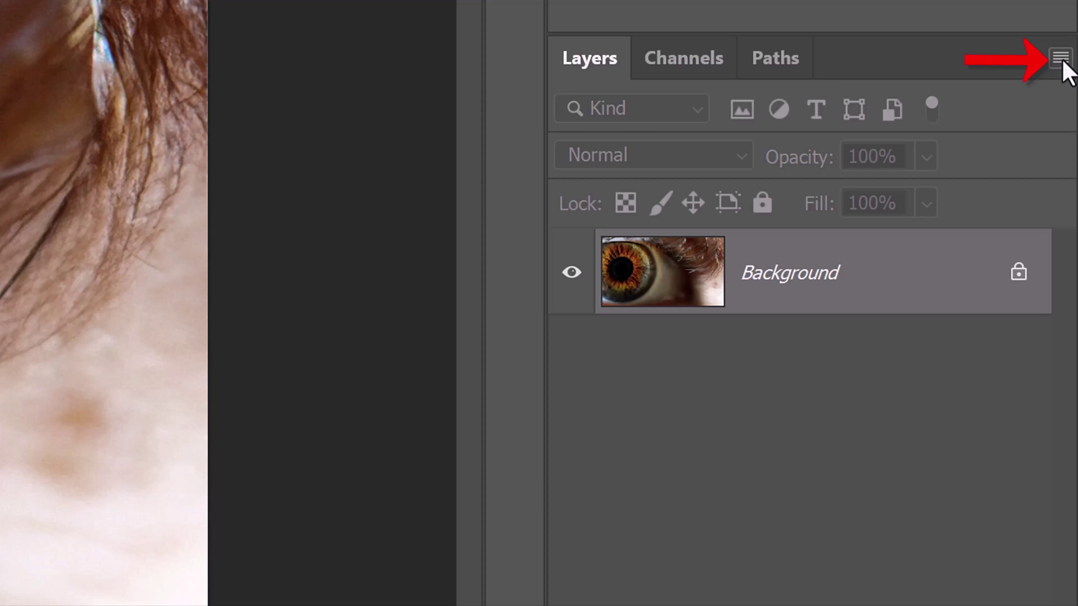
- Convert the eye photo's Background layer into a smart object, Layer 0, from the Layers panel menu
{"action": "left_click", "coordinate": [1062, 59]}
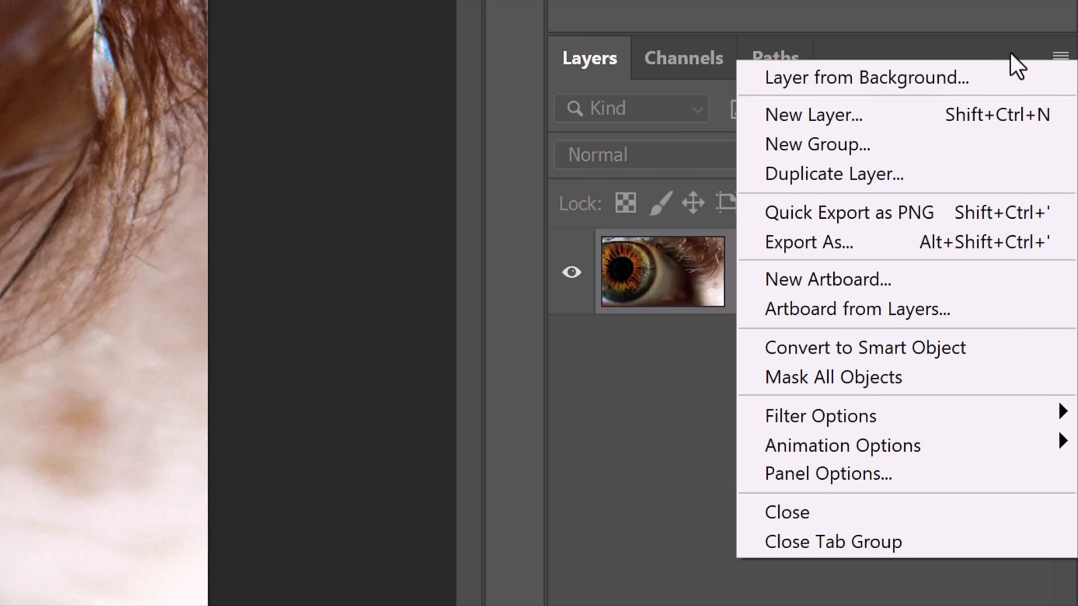
{"action": "left_click", "coordinate": [820, 351]}
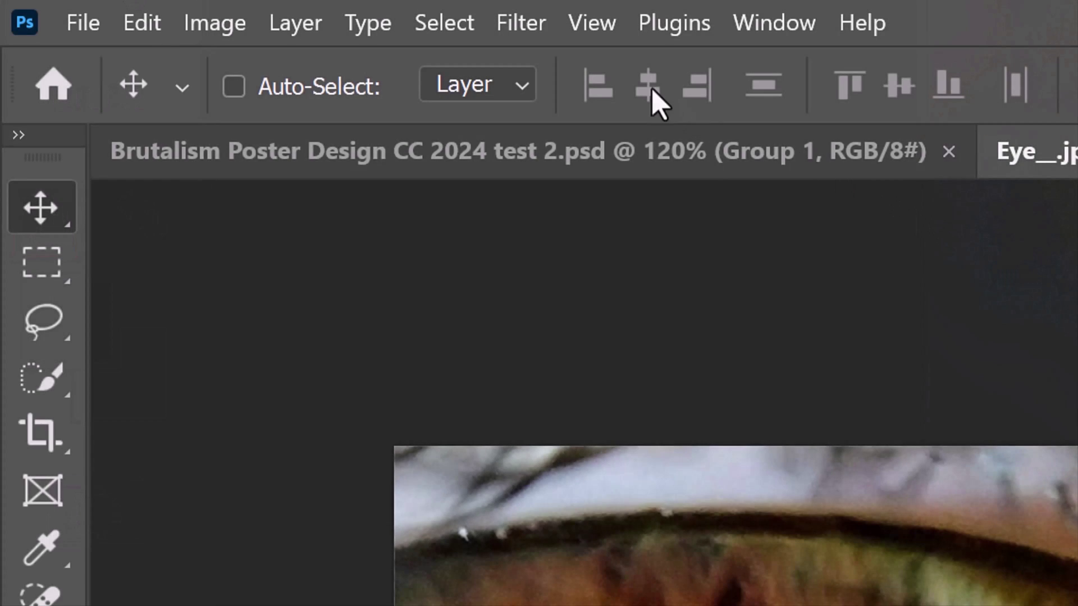
- Apply a Filter Gallery Sketch > Reticulation smart filter with Density 2, Foreground 22, Background 11
{"action": "left_click", "coordinate": [520, 24]}
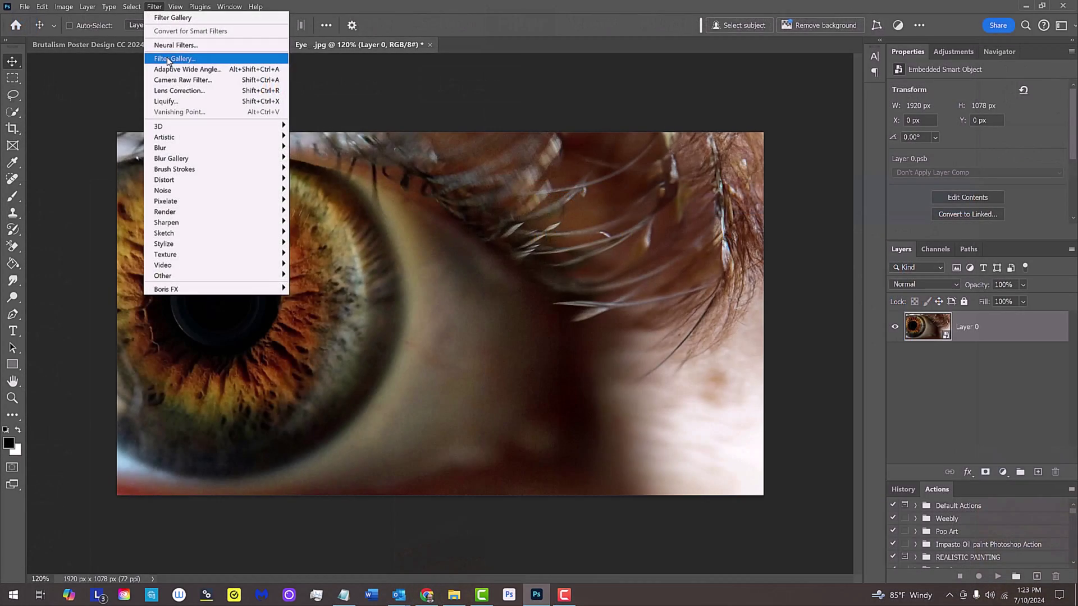
{"action": "left_click", "coordinate": [564, 196]}
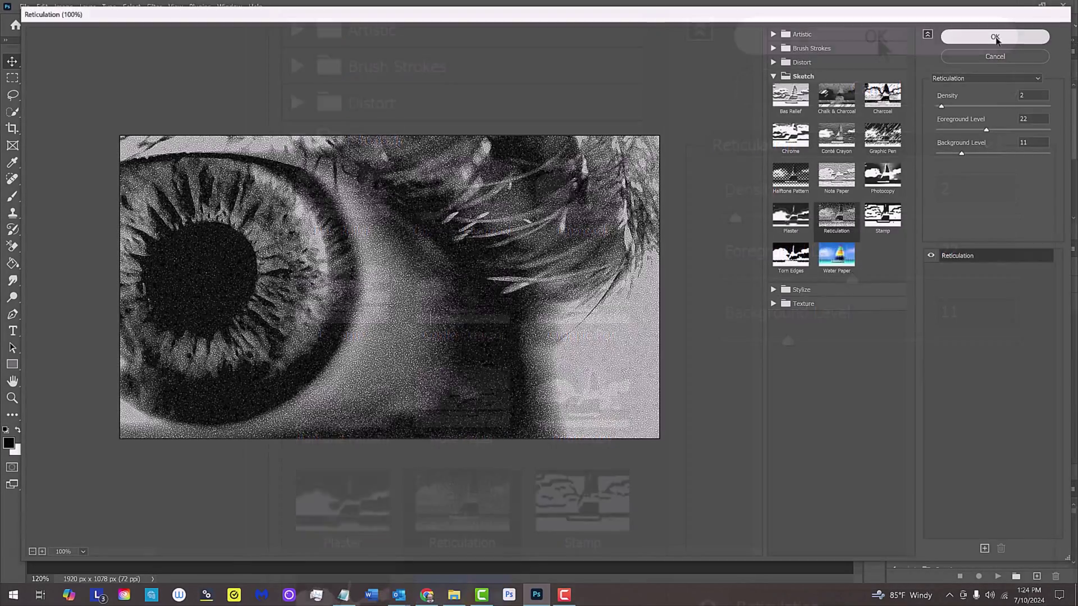
{"action": "left_click", "coordinate": [877, 37]}
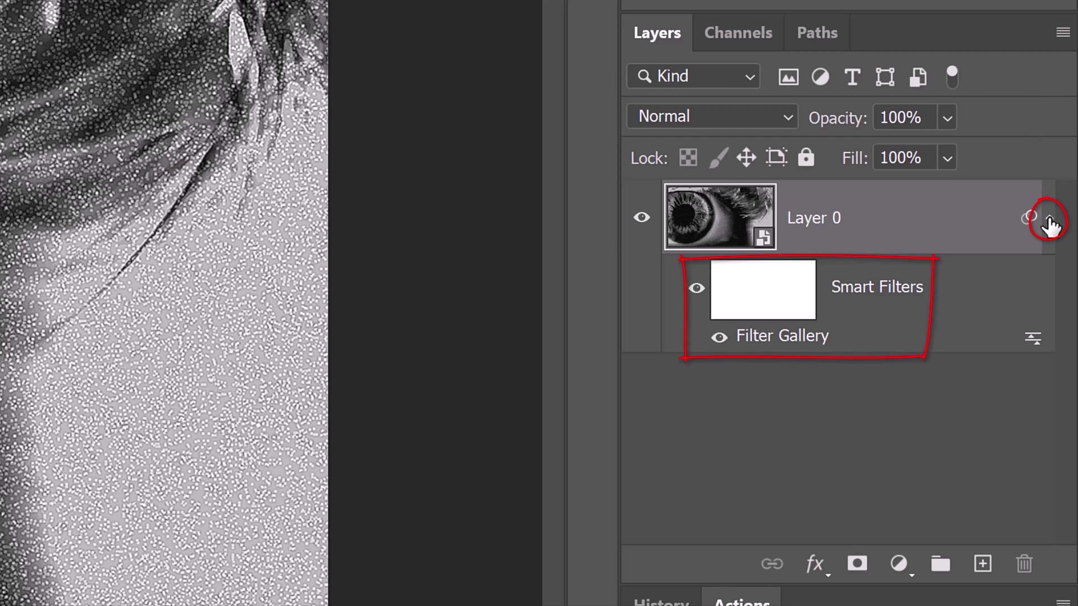
- Collapse the smart filters, duplicate the filtered eye layer twice, and add an empty Layer 1 on top
{"action": "left_click", "coordinate": [1049, 220]}
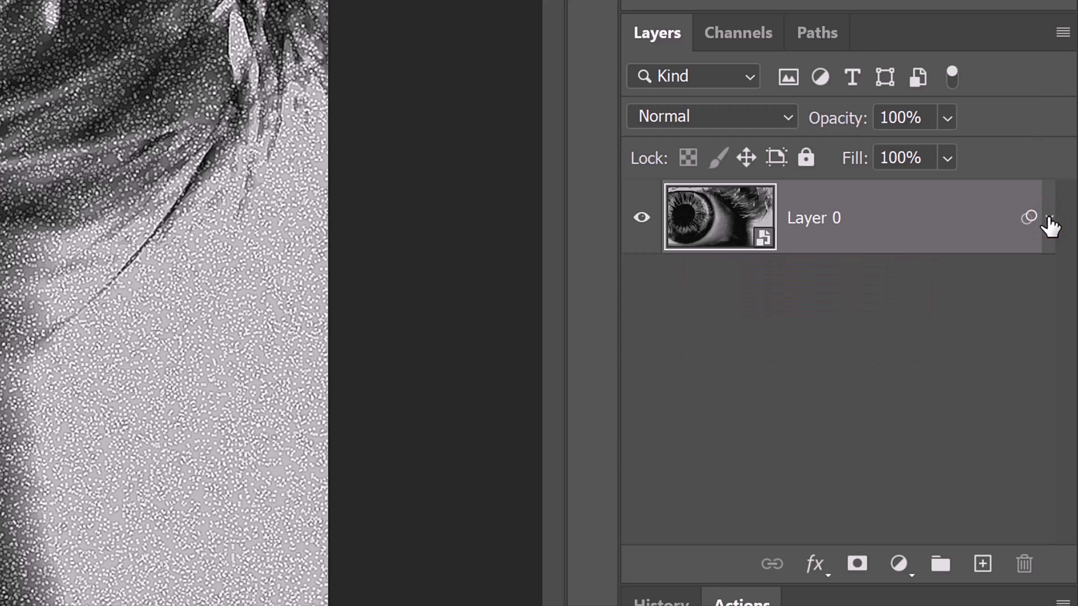
{"action": "key", "text": "ctrl+j"}
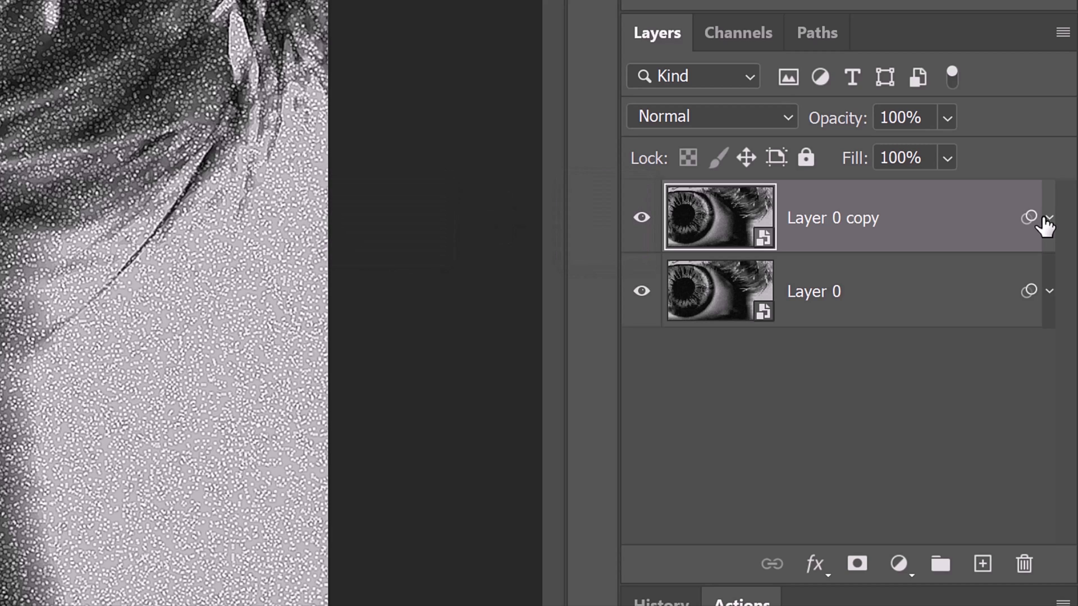
{"action": "key", "text": "ctrl+j"}
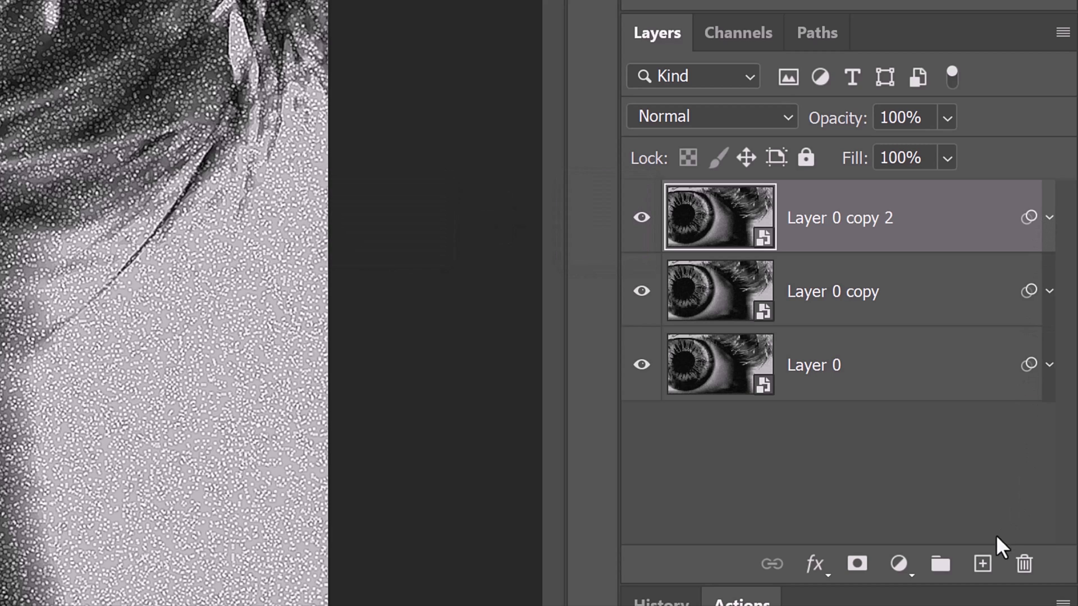
{"action": "left_click", "coordinate": [982, 564]}
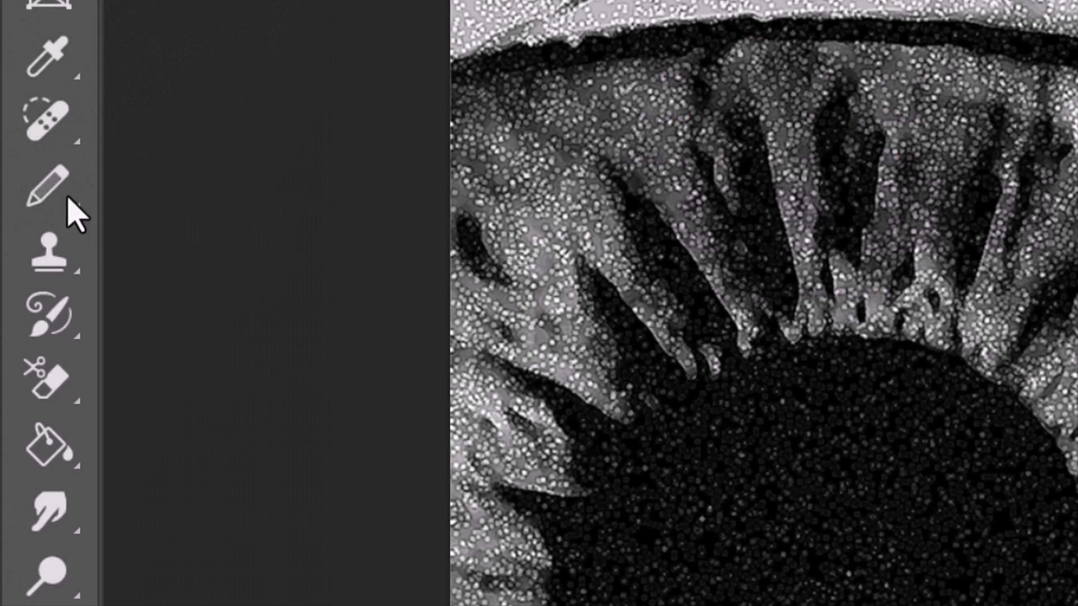
- Use a 25 px hard-round Pencil to draw a straight diagonal line on Layer 1
{"action": "left_click", "coordinate": [42, 197]}
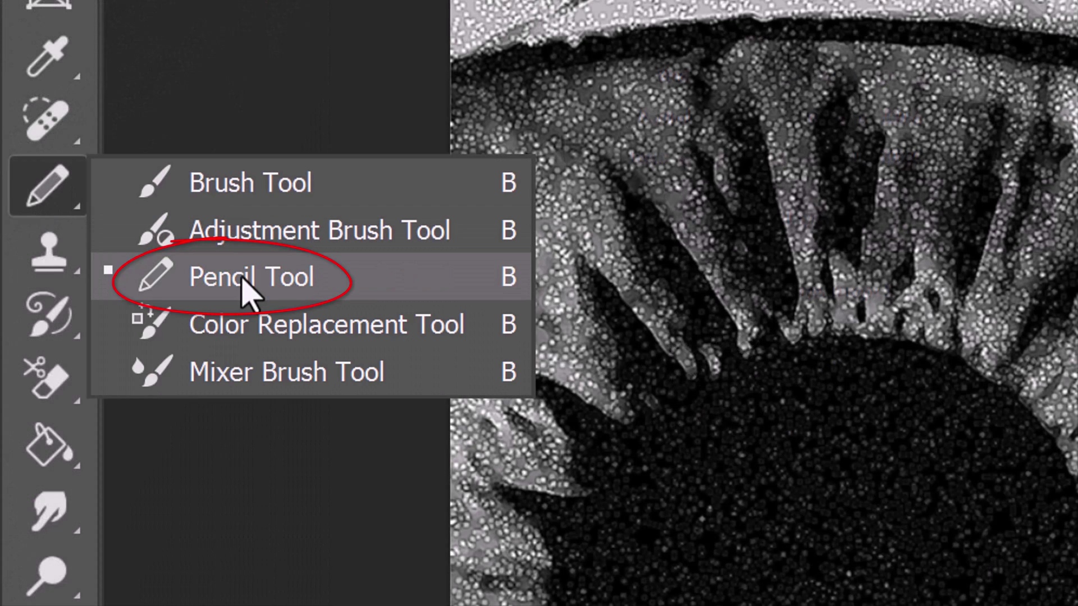
{"action": "left_click", "coordinate": [247, 289]}
{"action": "left_click", "coordinate": [224, 67]}
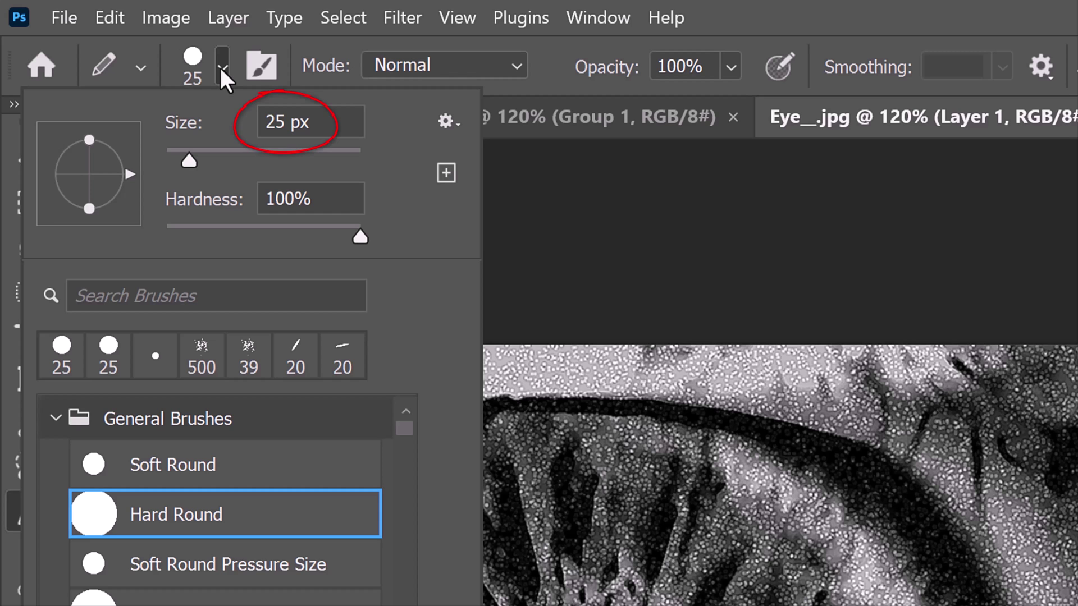
{"action": "left_click", "coordinate": [220, 68]}
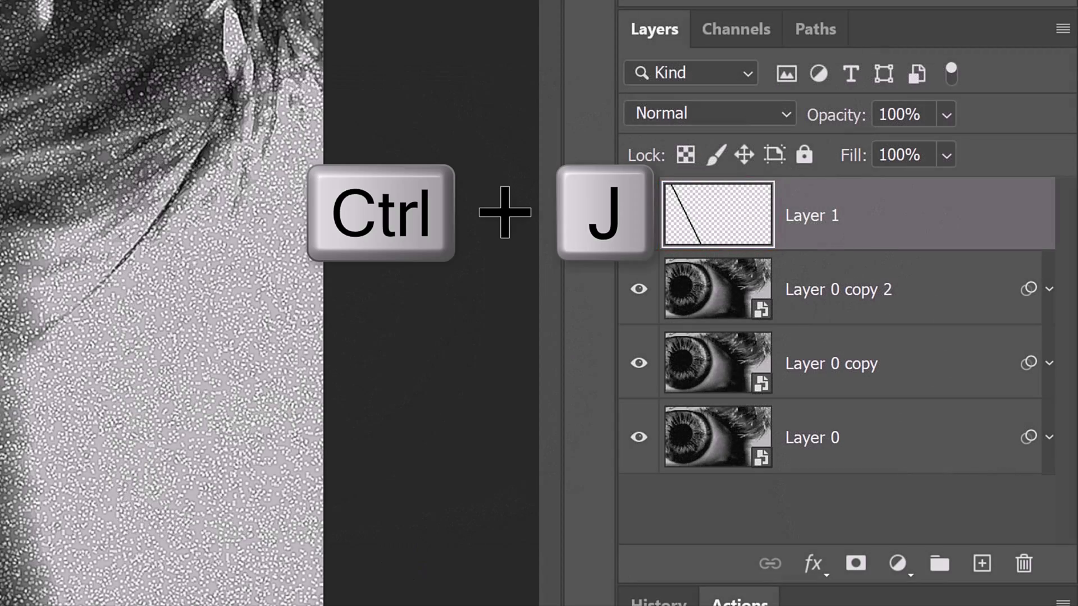
- Duplicate Layer 1 and flip the copy horizontally so the lines form a V, then reselect Layer 1
{"action": "key", "text": "ctrl+j"}
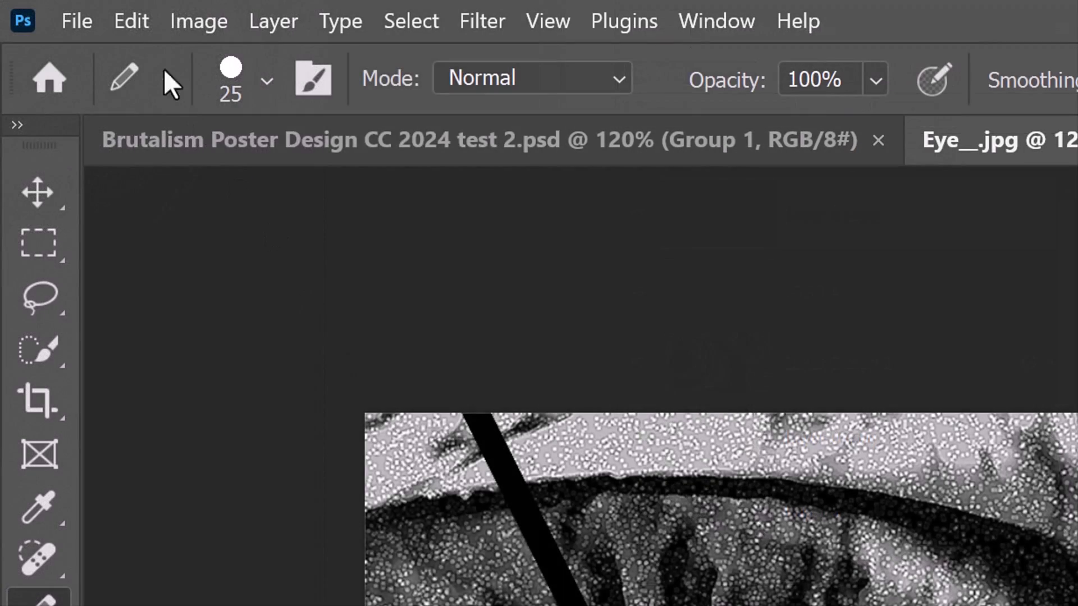
{"action": "left_click", "coordinate": [132, 22]}
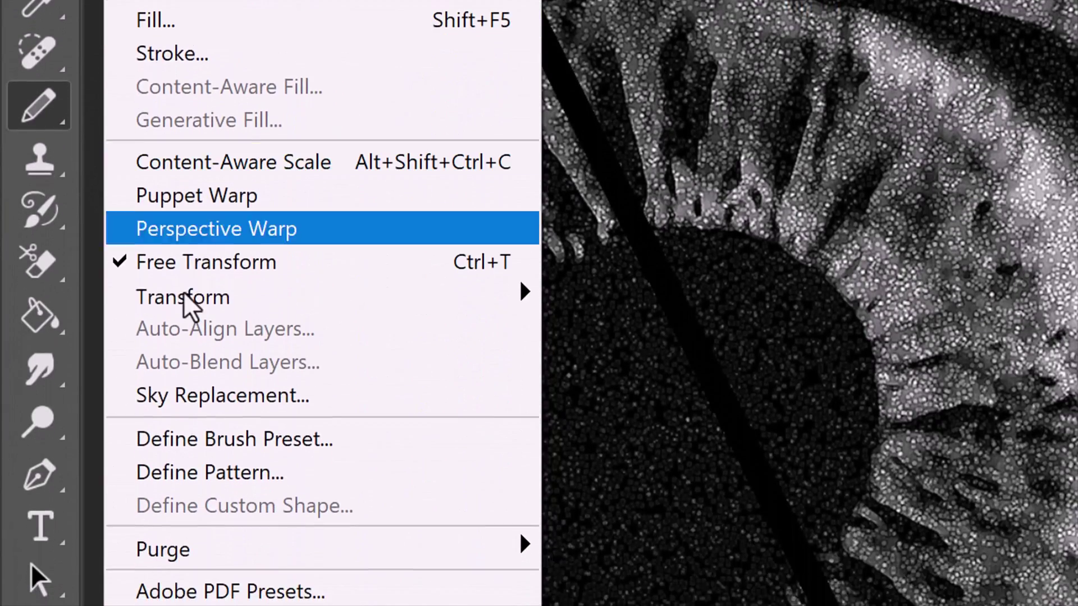
{"action": "mouse_move", "coordinate": [187, 297]}
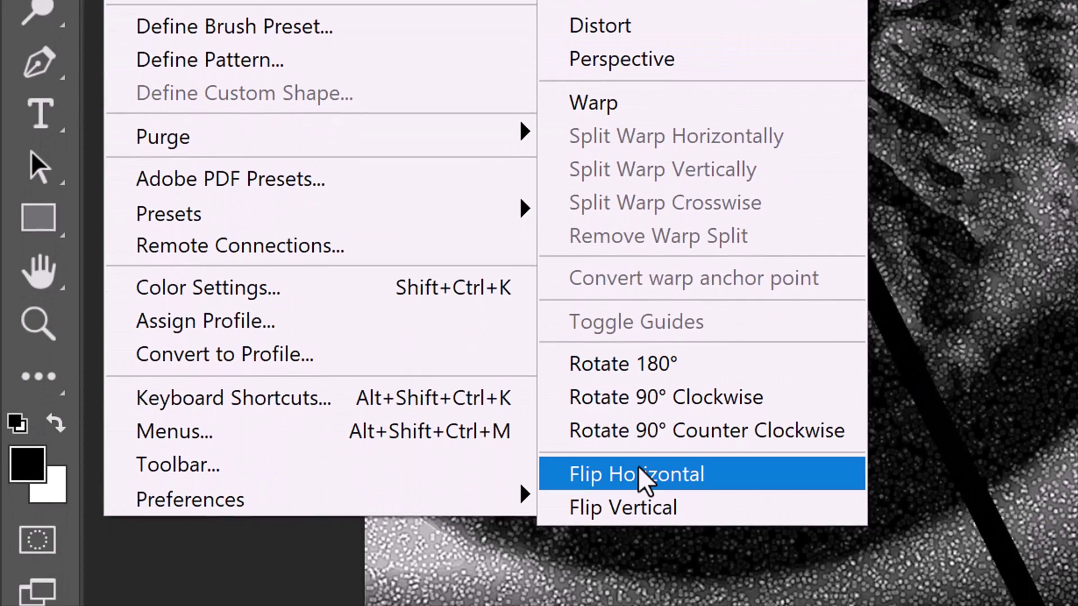
{"action": "left_click", "coordinate": [640, 475]}
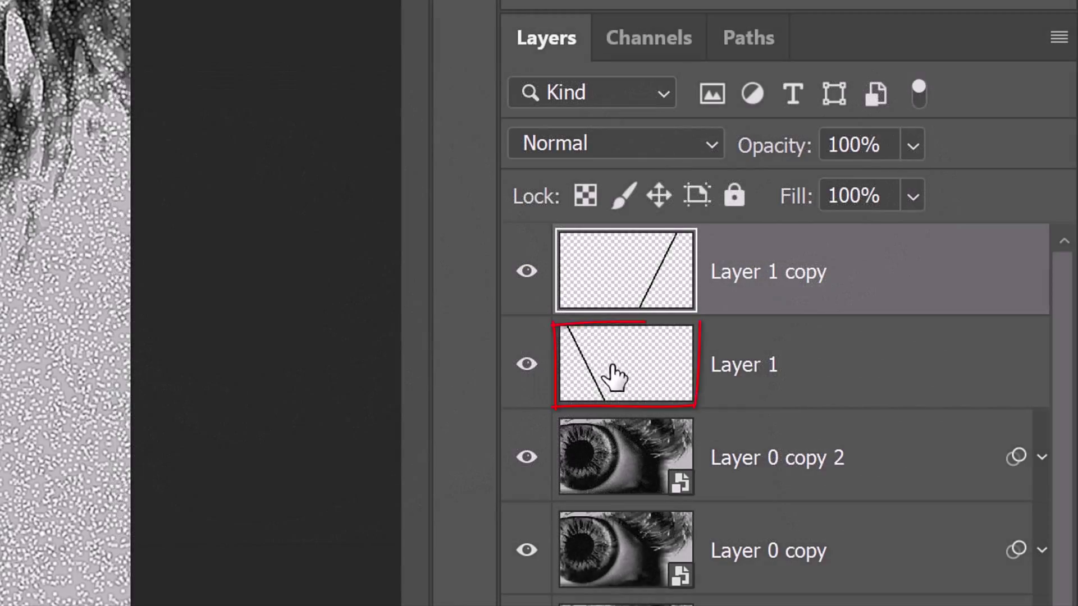
{"action": "left_click", "coordinate": [615, 378]}
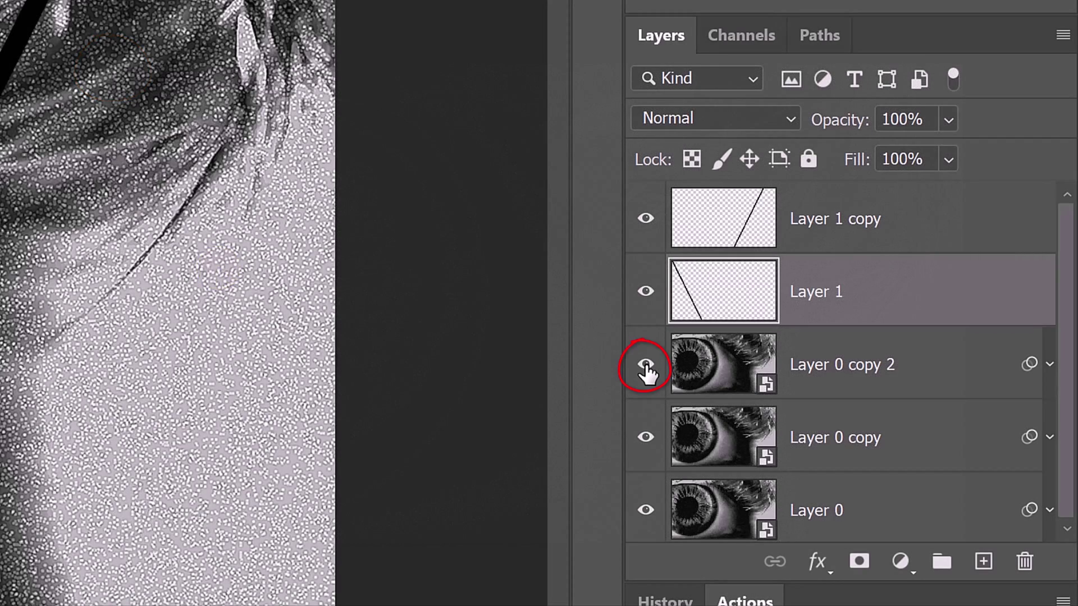
- Hide Layer 0 copy 2, target Layer 0 copy, and select the area right of the right-hand line
{"action": "left_click", "coordinate": [645, 366]}
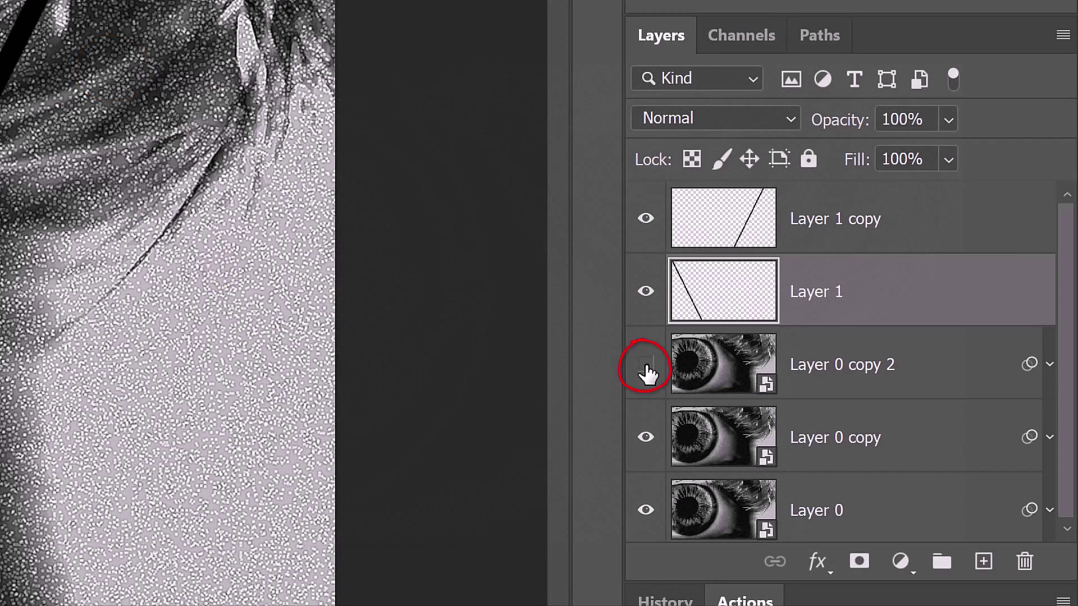
{"action": "left_click", "coordinate": [718, 442]}
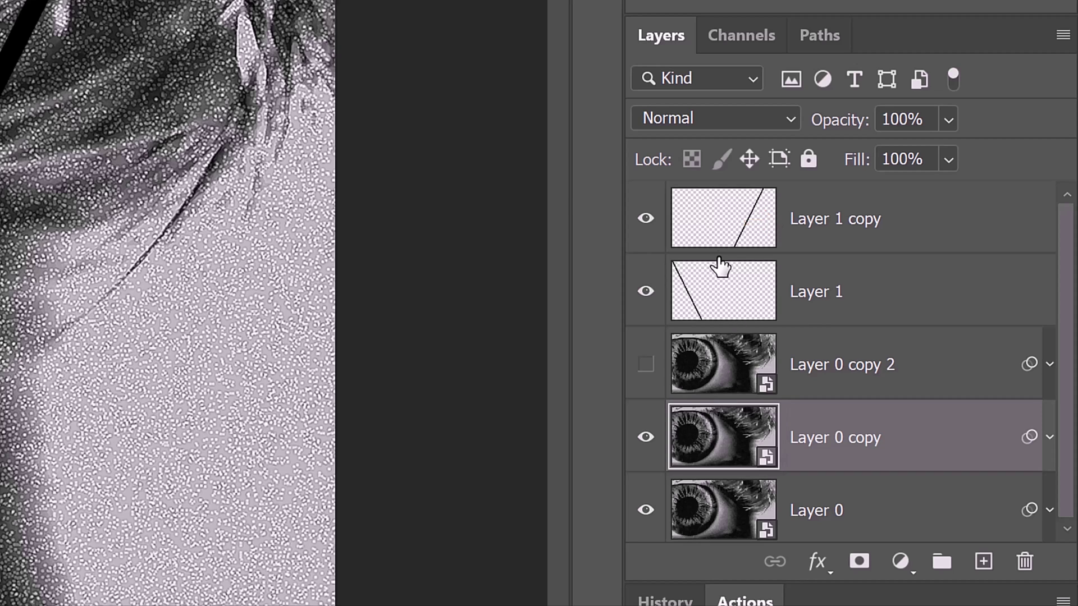
{"action": "left_click", "coordinate": [725, 228], "text": "ctrl"}
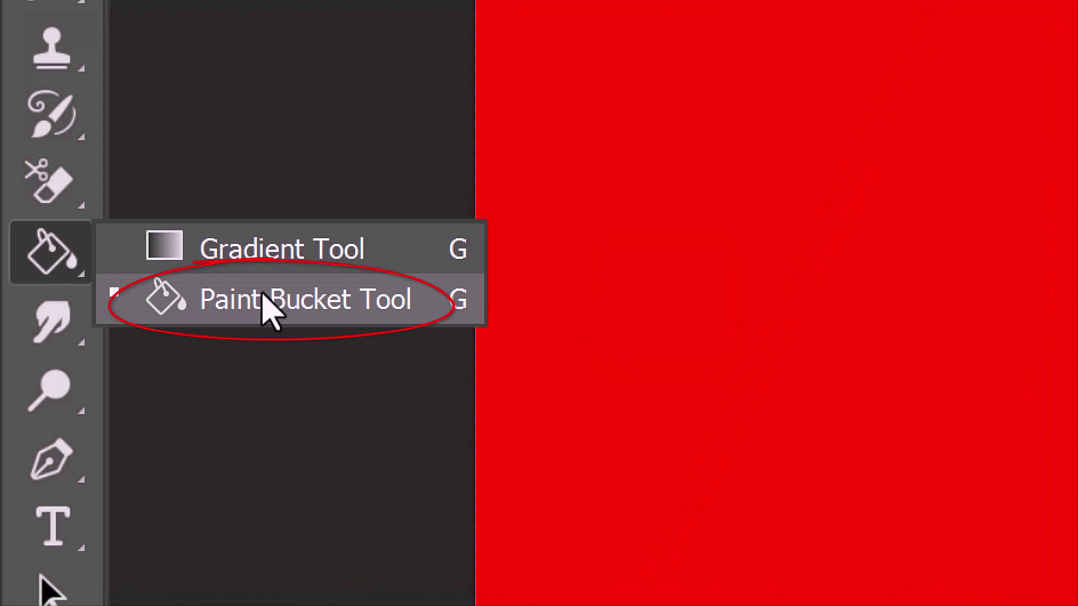
{"action": "left_click", "coordinate": [270, 303]}
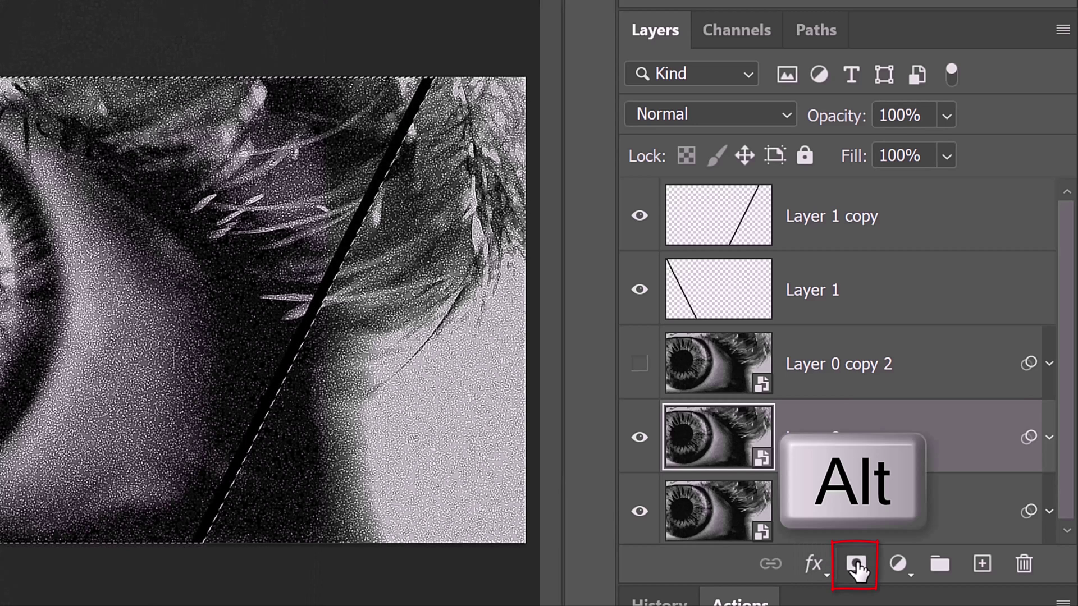
- Mask Layer 0 copy to the right-hand wedge and clip an Invert adjustment onto it
{"action": "left_click", "coordinate": [855, 563], "text": "alt"}
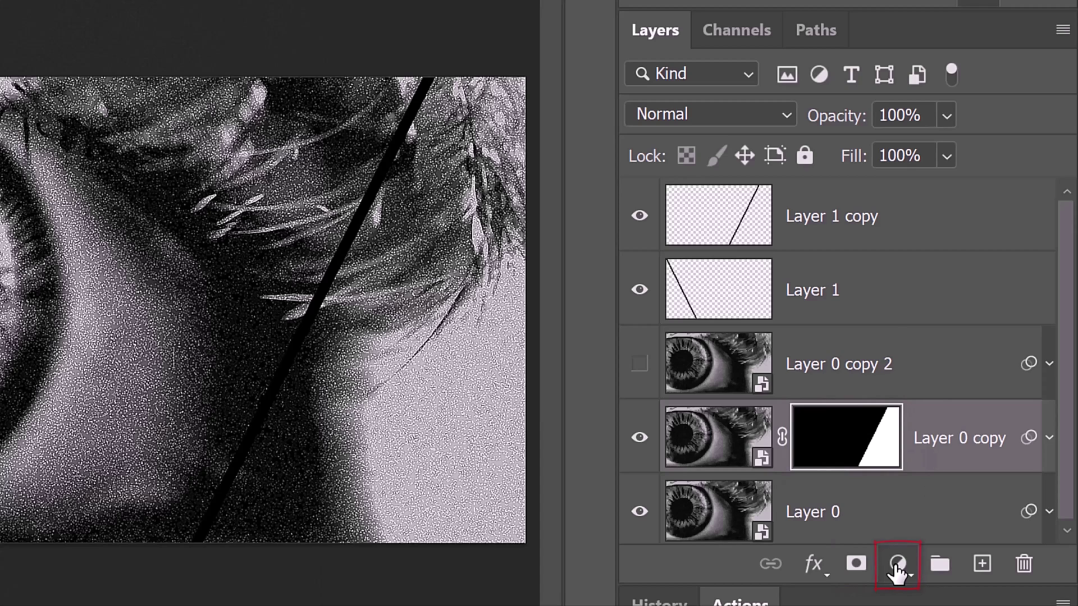
{"action": "left_click", "coordinate": [897, 564]}
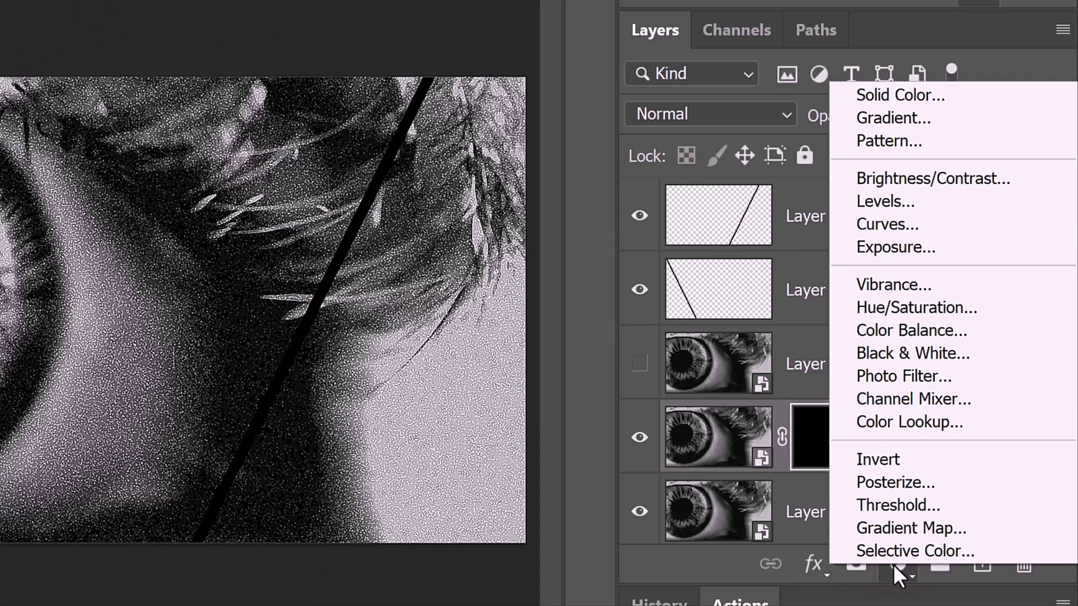
{"action": "left_click", "coordinate": [891, 460]}
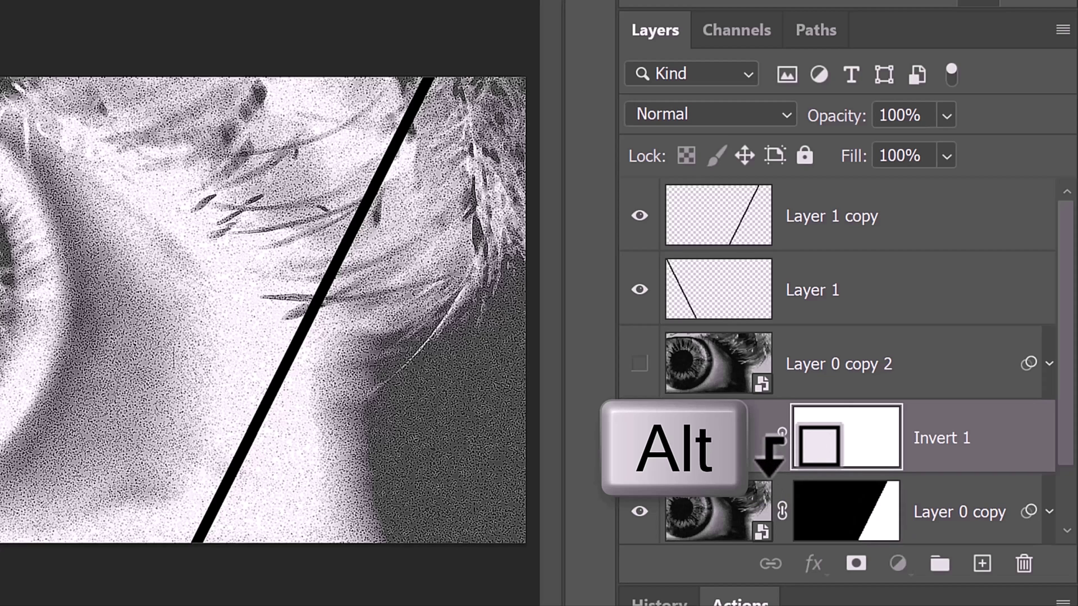
{"action": "left_click", "coordinate": [771, 466], "text": "alt"}
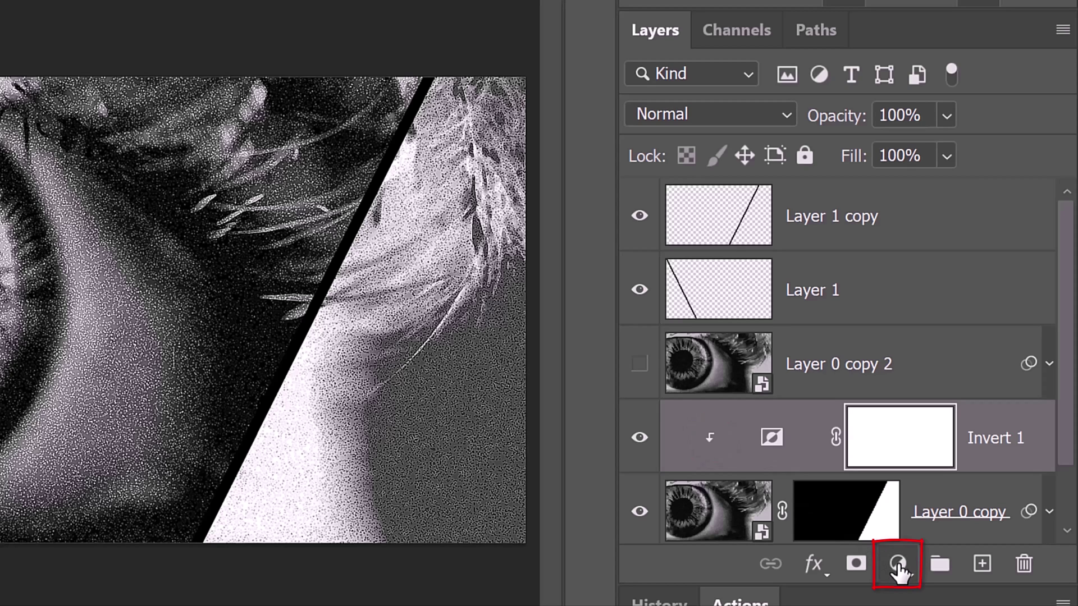
- Clip a Levels adjustment onto Invert 1 with input black 100 and output white 135
{"action": "left_click", "coordinate": [897, 563]}
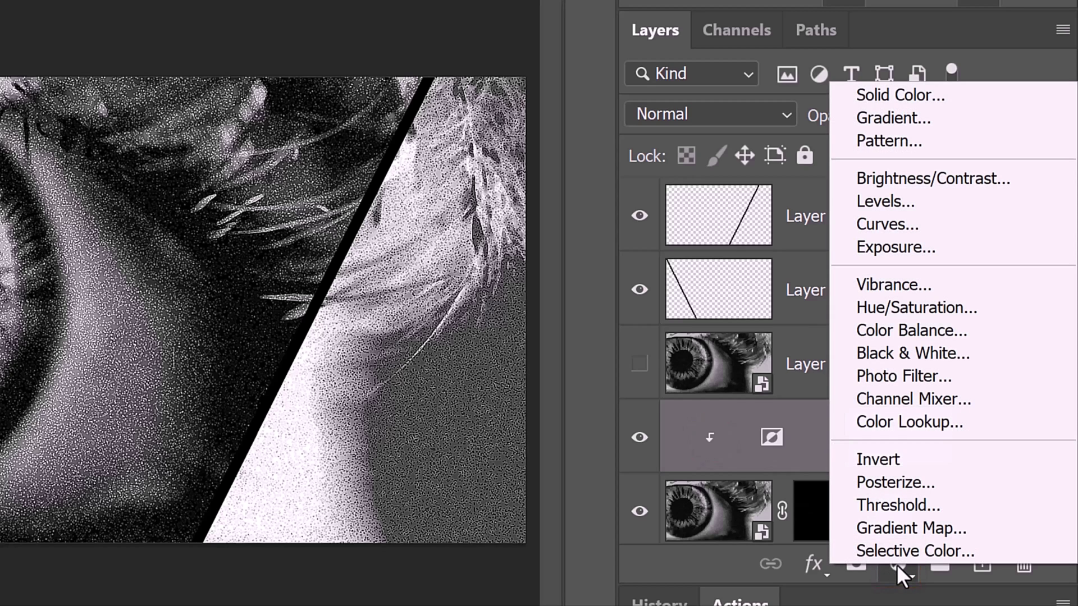
{"action": "left_click", "coordinate": [881, 201]}
{"action": "key", "text": "alt"}
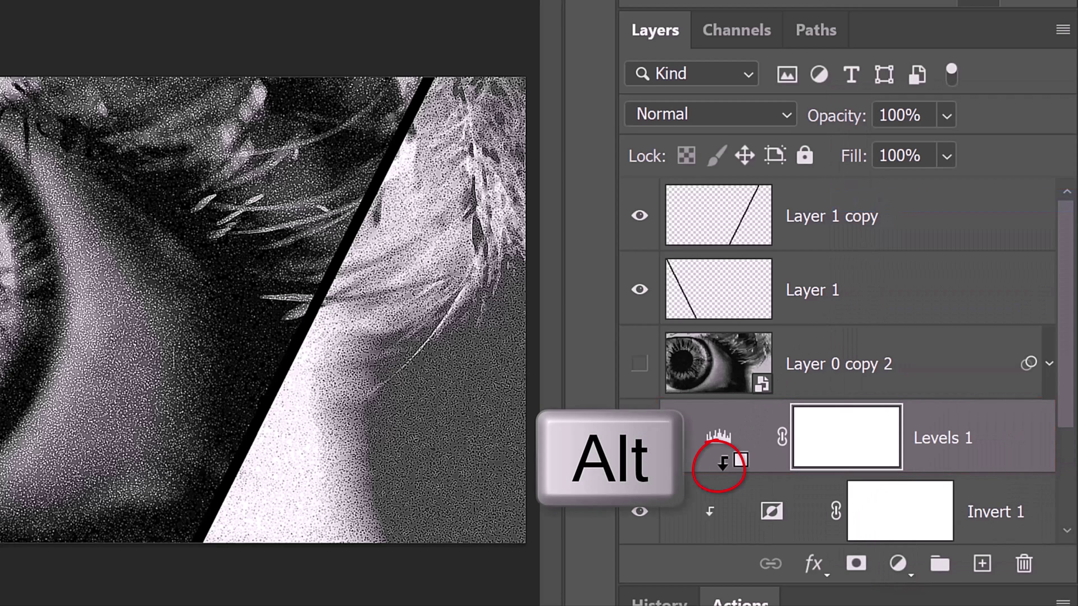
{"action": "left_click", "coordinate": [723, 463], "text": "alt"}
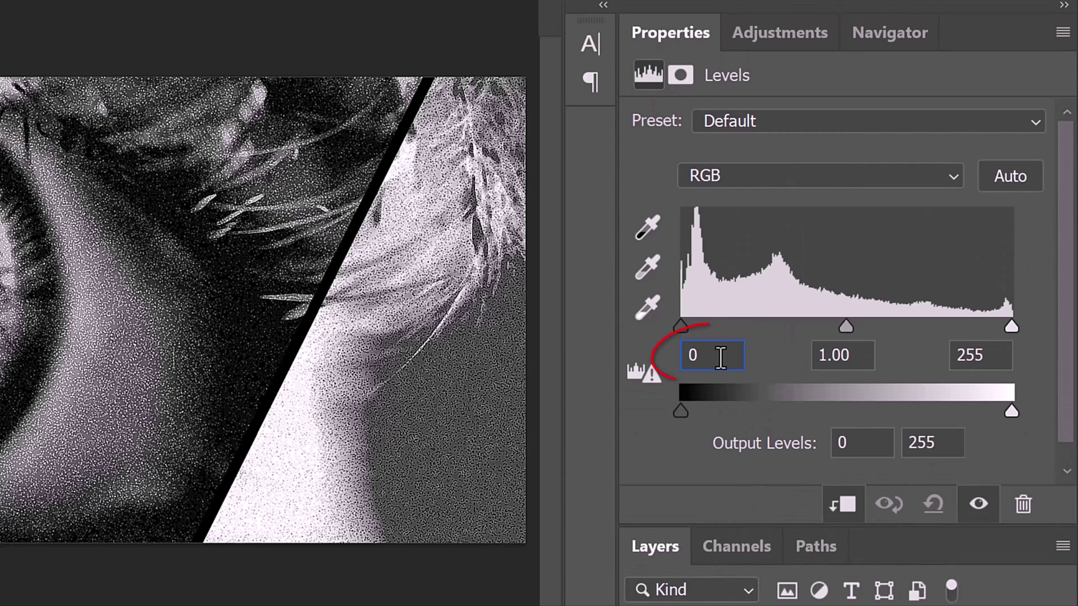
{"action": "left_click", "coordinate": [717, 356]}
{"action": "type", "text": "100"}
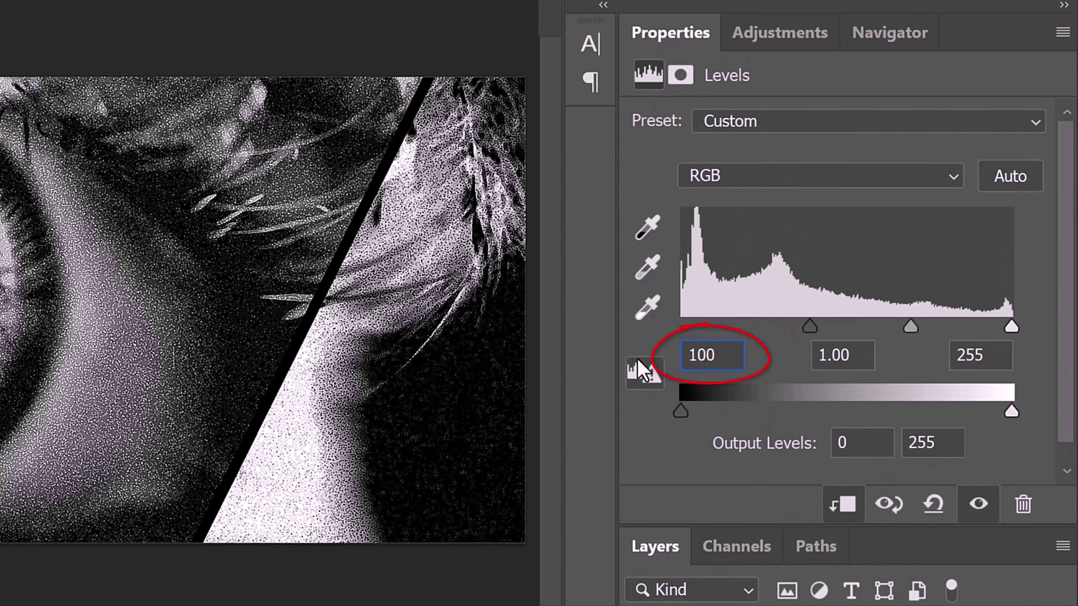
{"action": "left_click", "coordinate": [954, 441]}
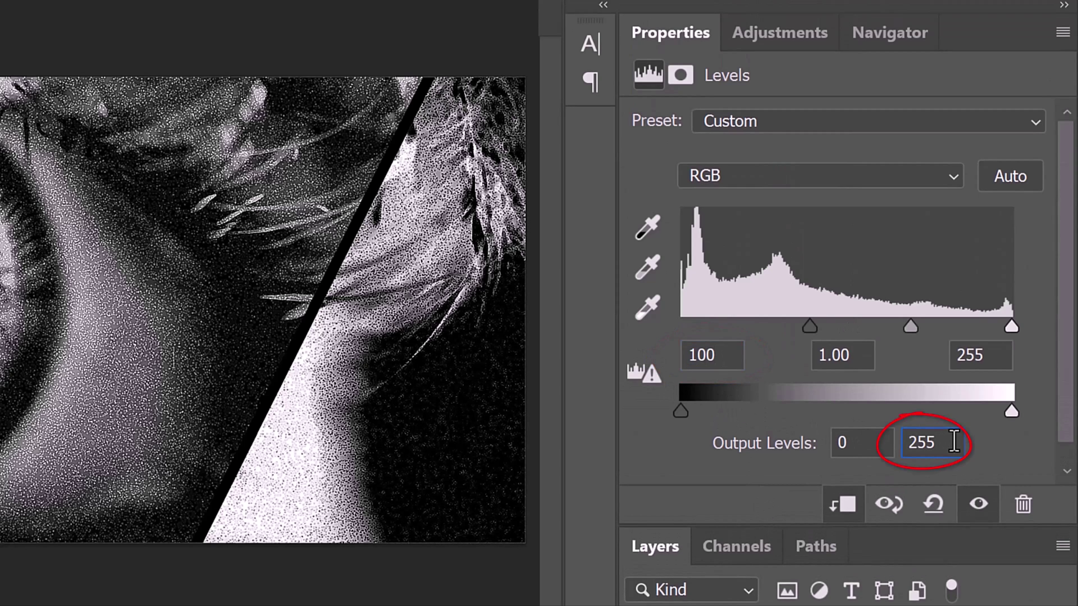
{"action": "double_click", "coordinate": [954, 441]}
{"action": "type", "text": "135"}
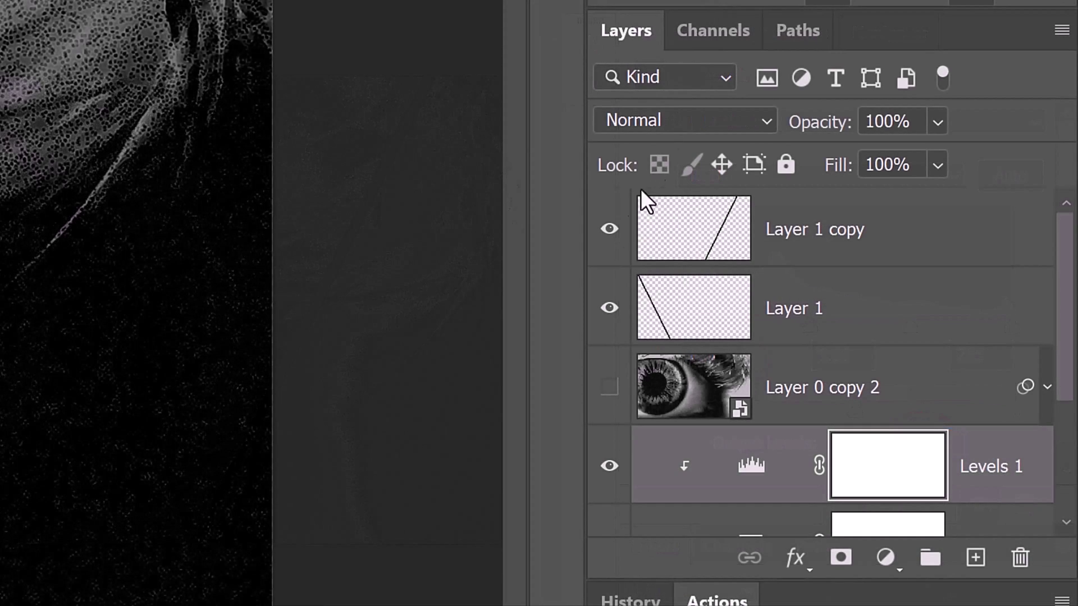
- Show Layer 0 copy 2 and mask it to the left diagonal wedge
{"action": "left_click", "coordinate": [610, 387]}
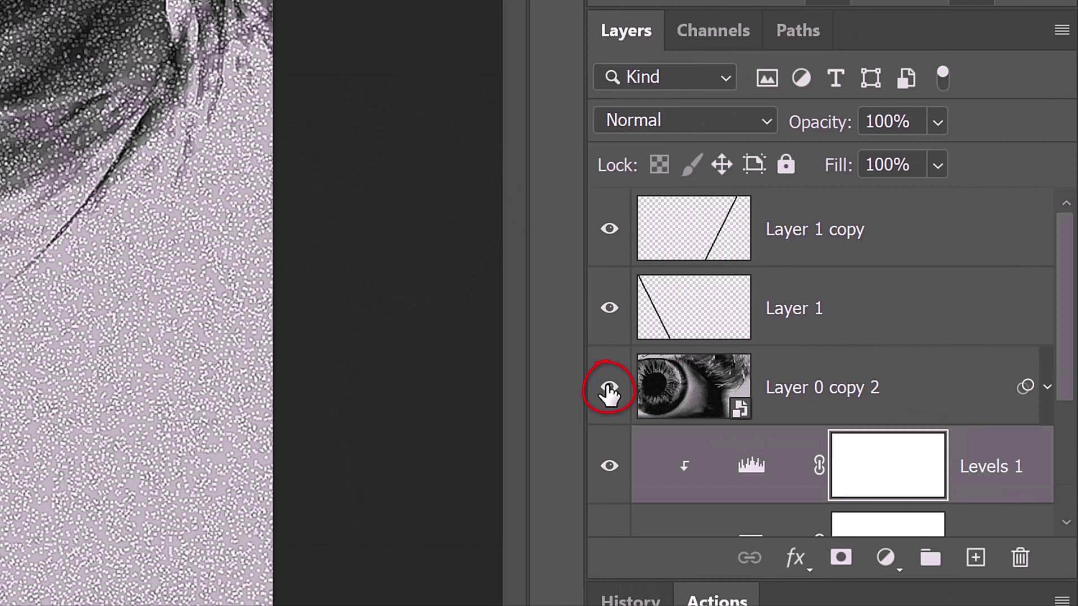
{"action": "left_click", "coordinate": [695, 387]}
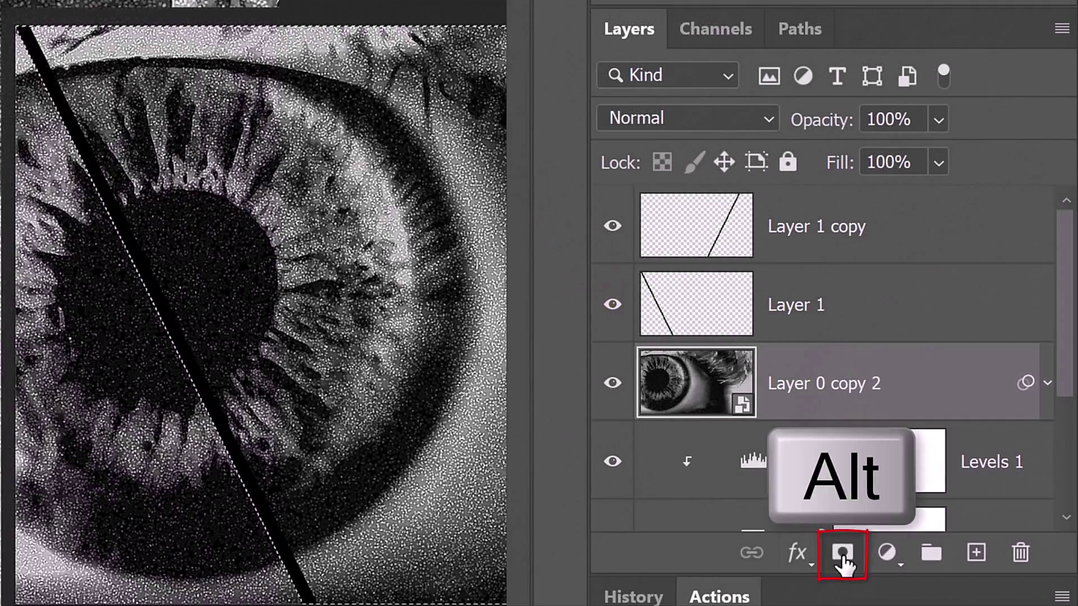
{"action": "left_click", "coordinate": [842, 555], "text": "alt"}
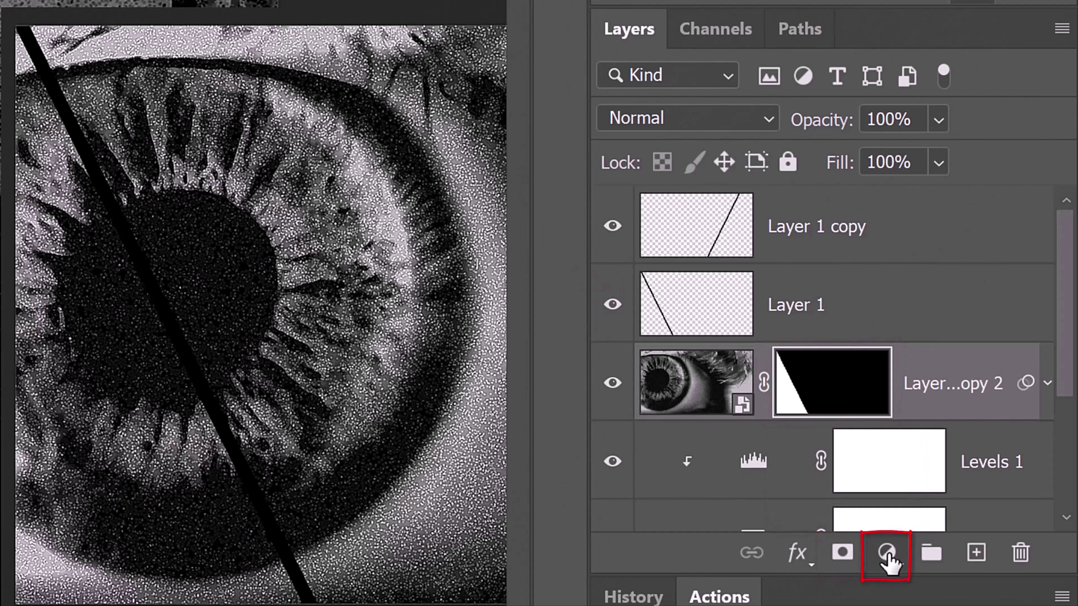
- Clip a colorized Hue/Saturation adjustment to the wedge with Hue 11 and Saturation 100
{"action": "left_click", "coordinate": [887, 553]}
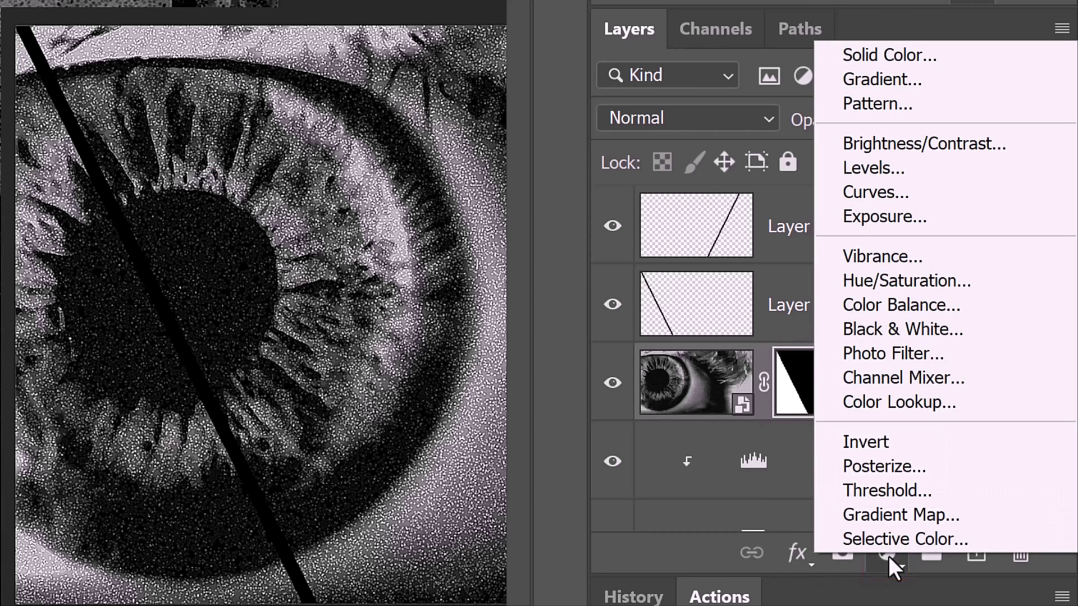
{"action": "left_click", "coordinate": [868, 275]}
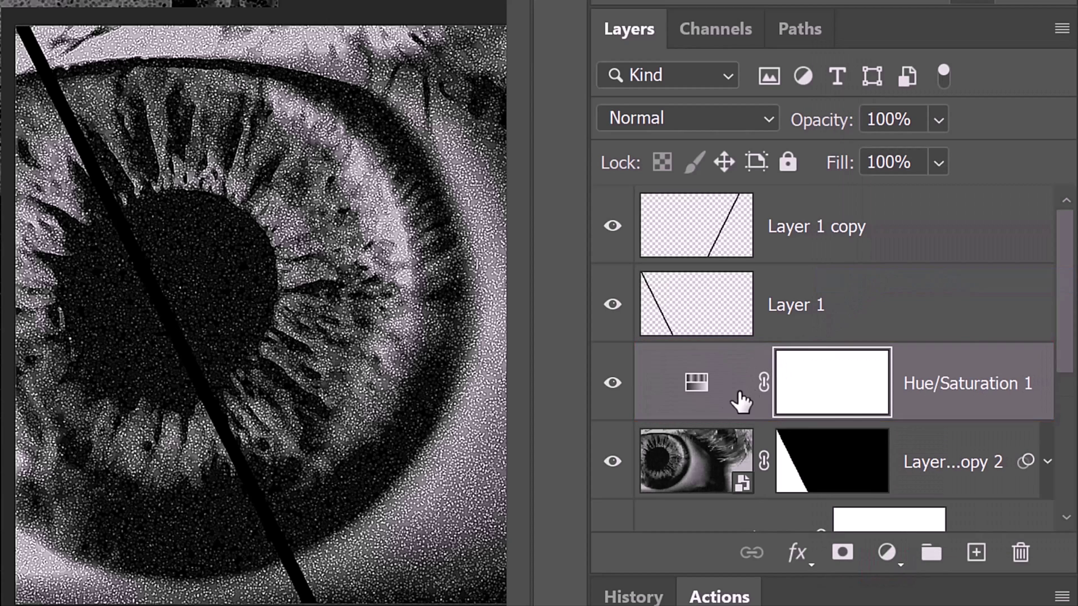
{"action": "key", "text": "alt"}
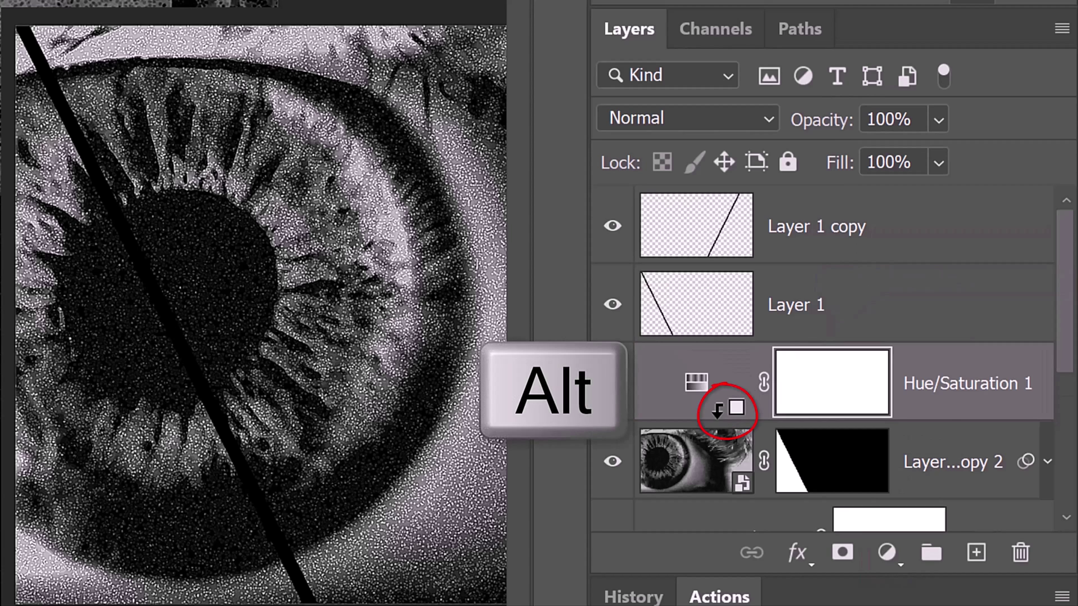
{"action": "left_click", "coordinate": [724, 410], "text": "alt"}
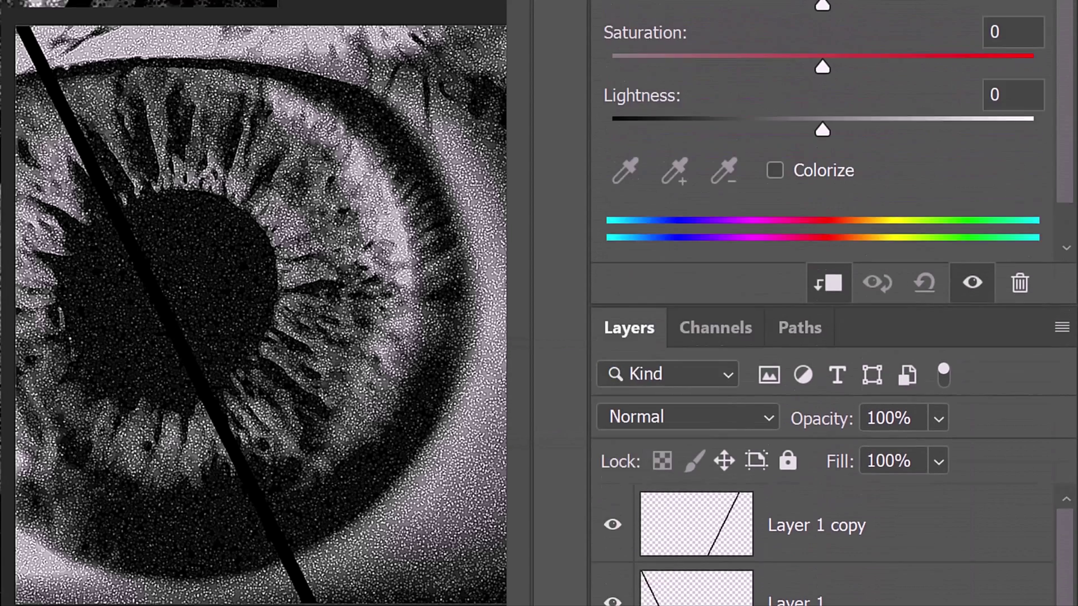
{"action": "left_click", "coordinate": [776, 427]}
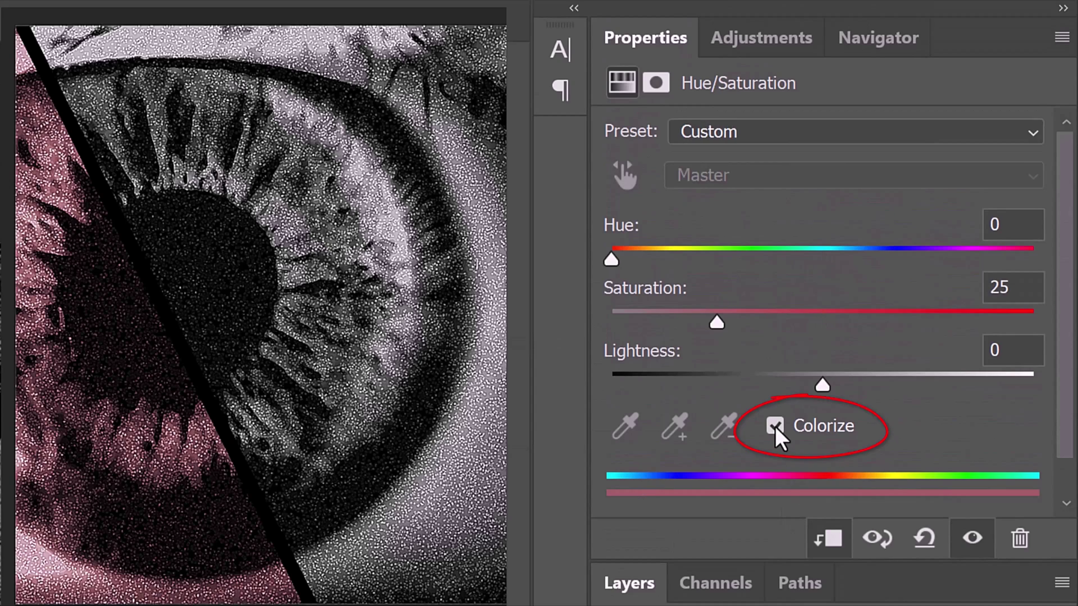
{"action": "left_click", "coordinate": [1013, 224]}
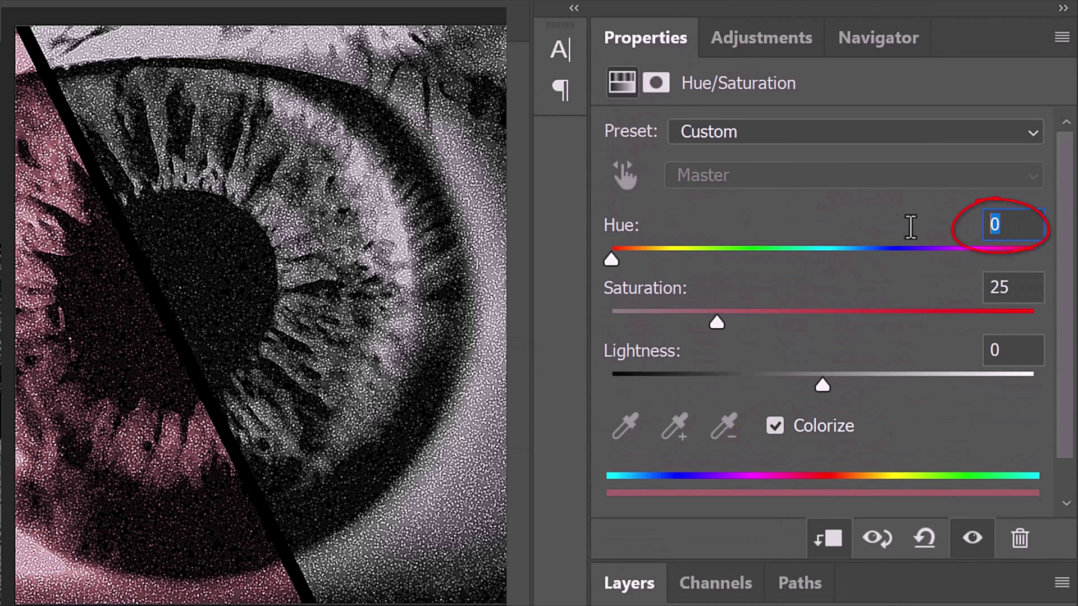
{"action": "type", "text": "11"}
{"action": "key", "text": "Return"}
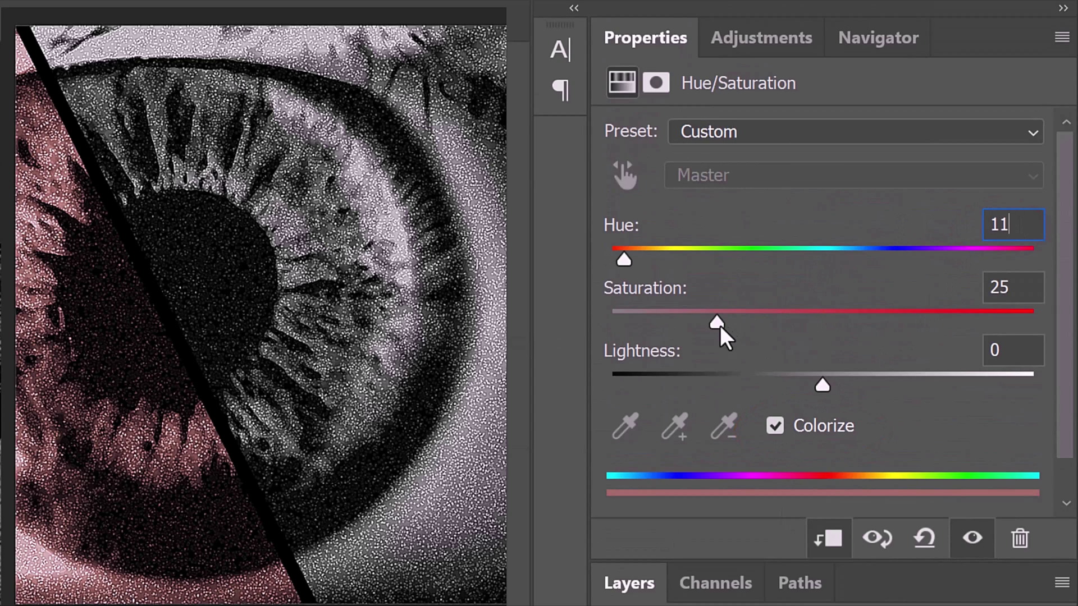
{"action": "left_click_drag", "start_coordinate": [719, 323], "coordinate": [1077, 321]}
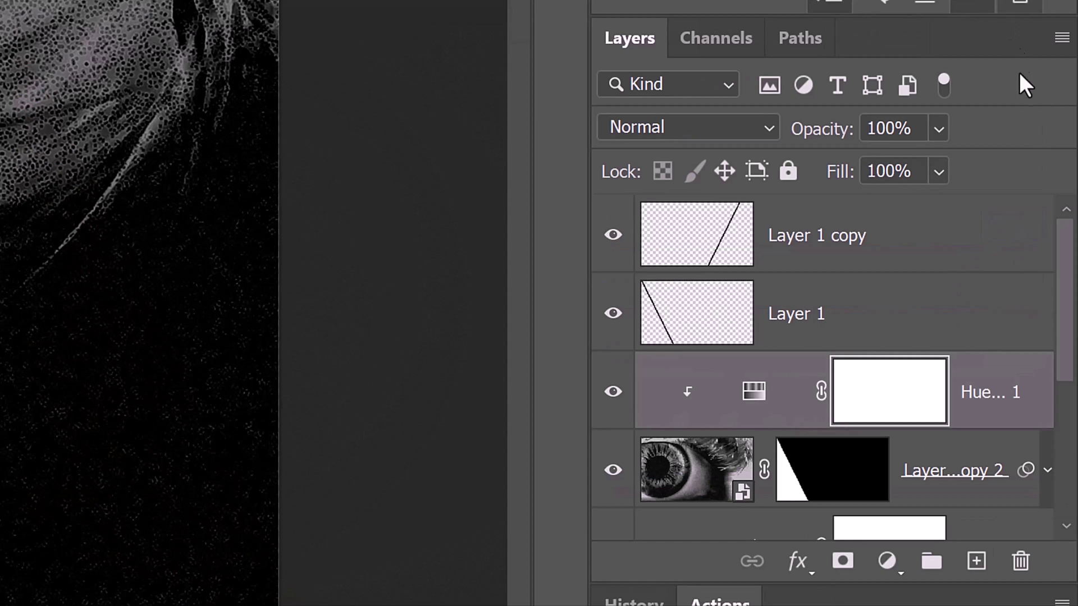
- Select the eye copies and their Invert, Levels and Hue/Saturation layers, group them, and name the group Eye
{"action": "left_click_drag", "start_coordinate": [1066, 247], "coordinate": [1062, 562]}
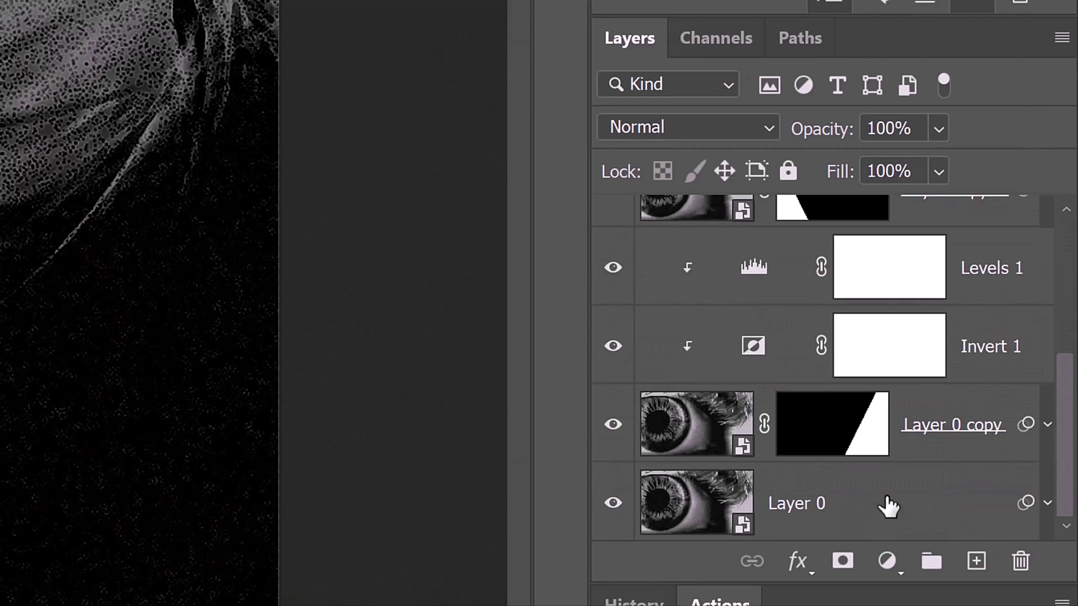
{"action": "left_click", "coordinate": [887, 505], "text": "shift"}
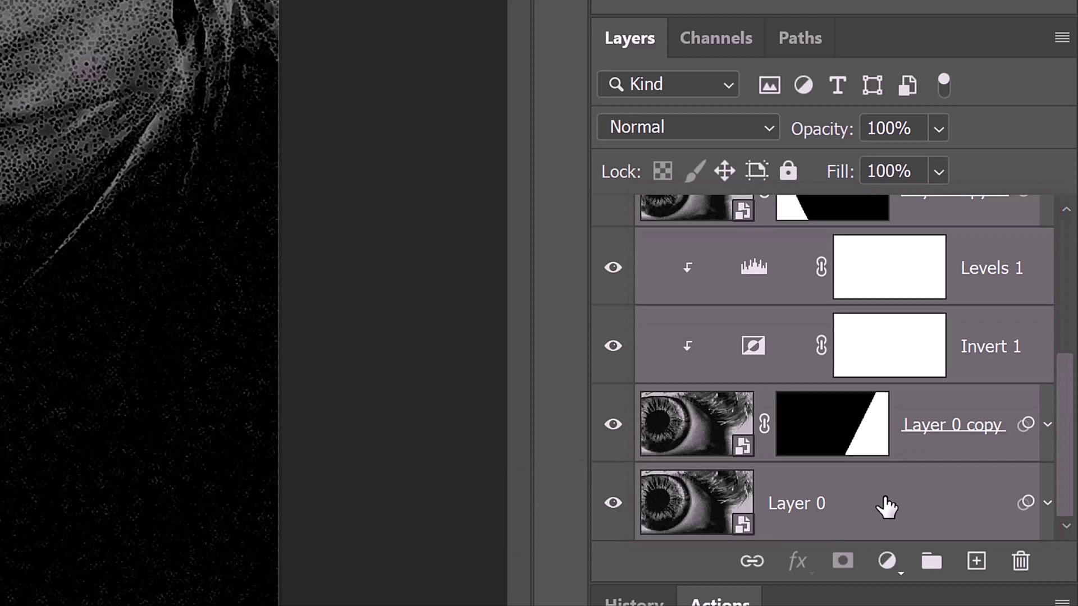
{"action": "key", "text": "ctrl+g"}
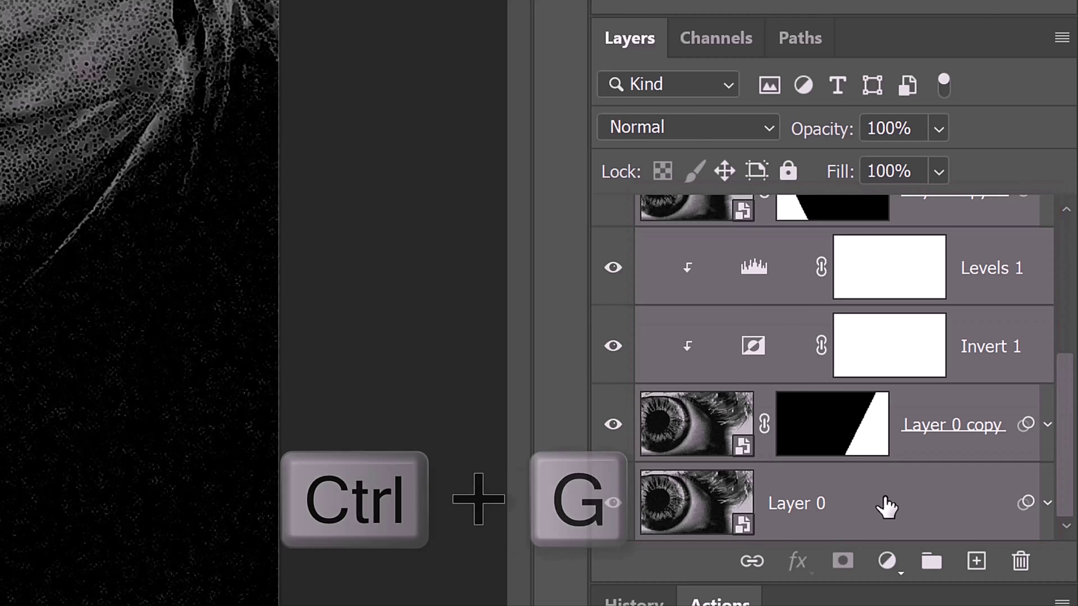
{"action": "double_click", "coordinate": [719, 371]}
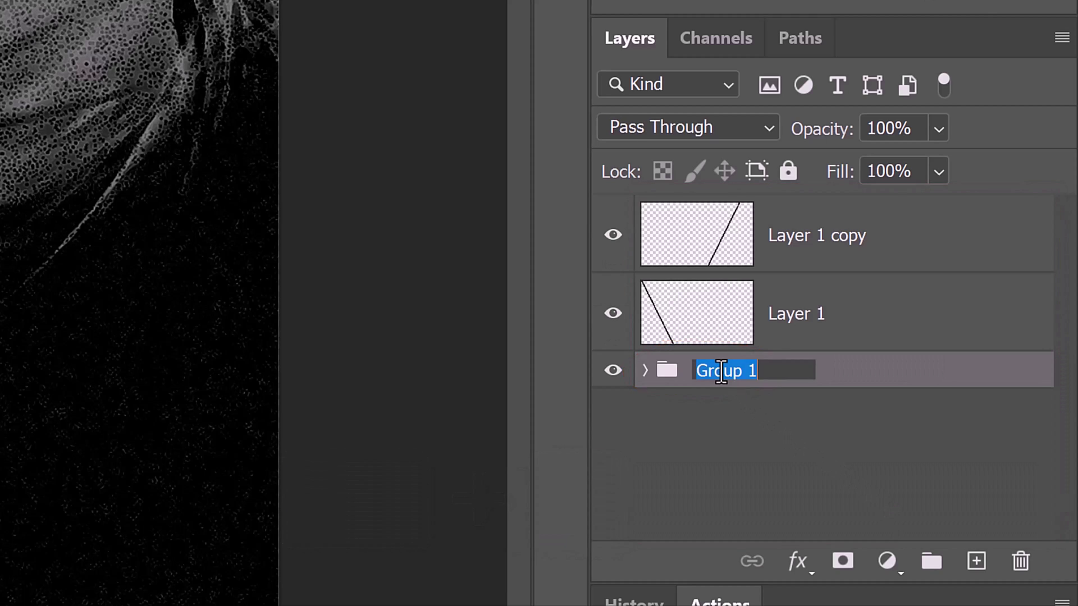
{"action": "type", "text": "Eye"}
{"action": "key", "text": "Return"}
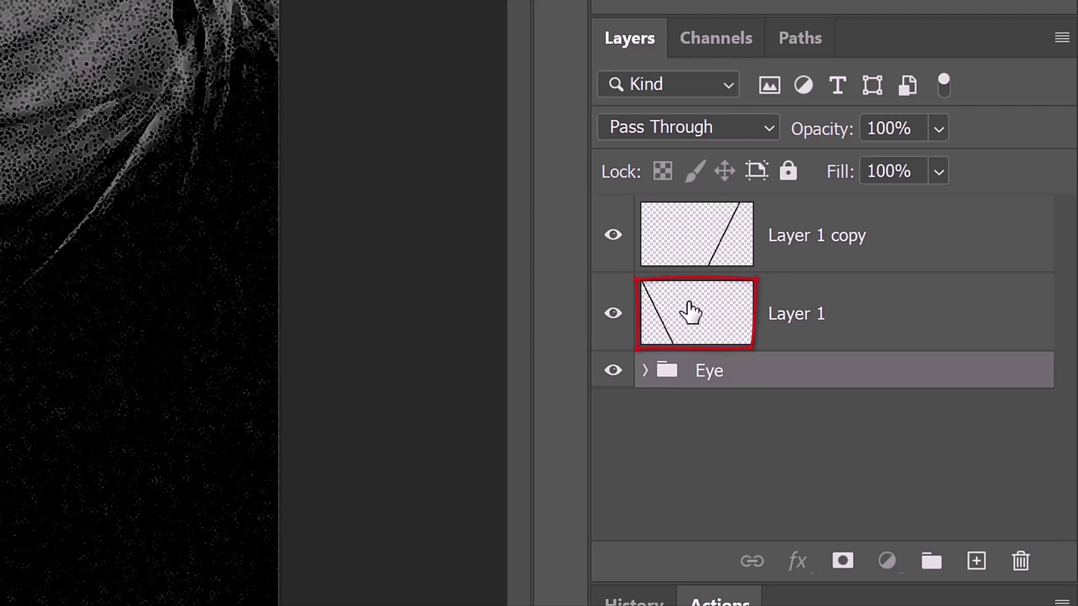
- Add a new layer above Layer 1 and set up the Type tool with Bebas Neue in red ff0000
{"action": "left_click", "coordinate": [691, 313]}
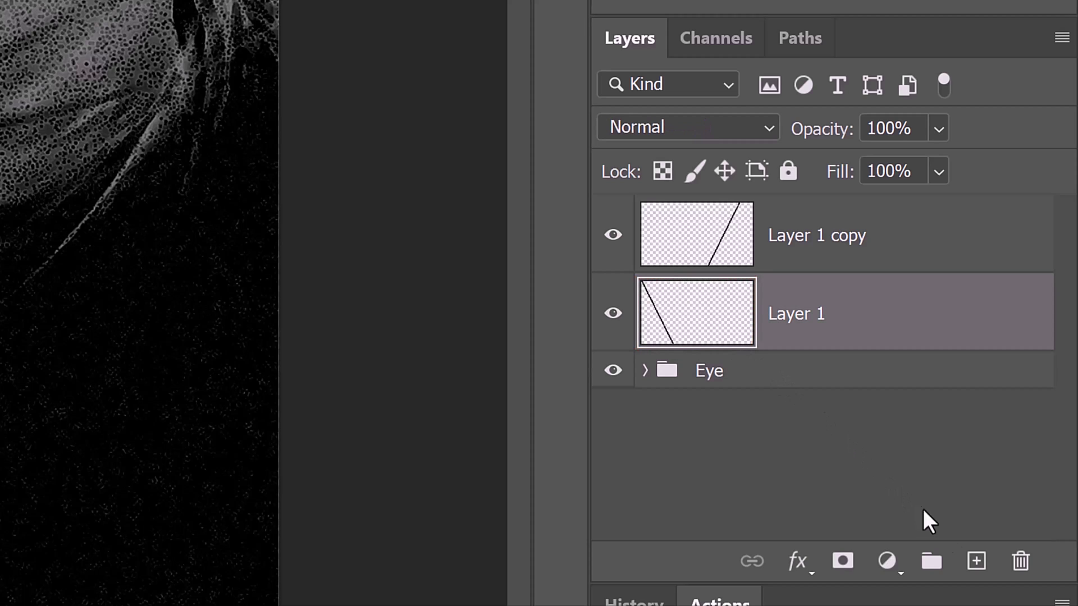
{"action": "left_click", "coordinate": [976, 562]}
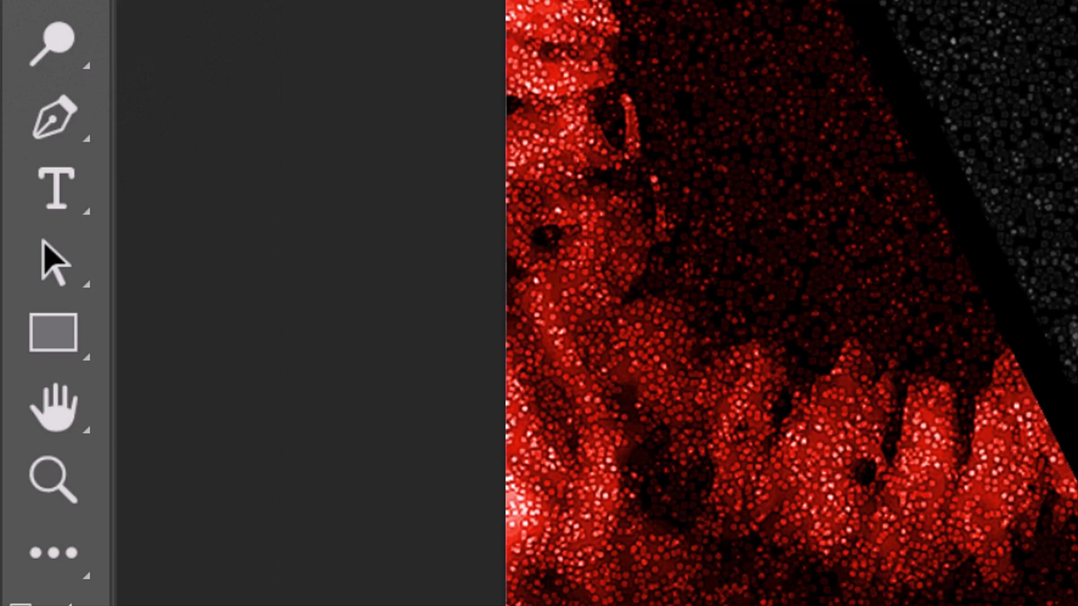
{"action": "right_click", "coordinate": [79, 191]}
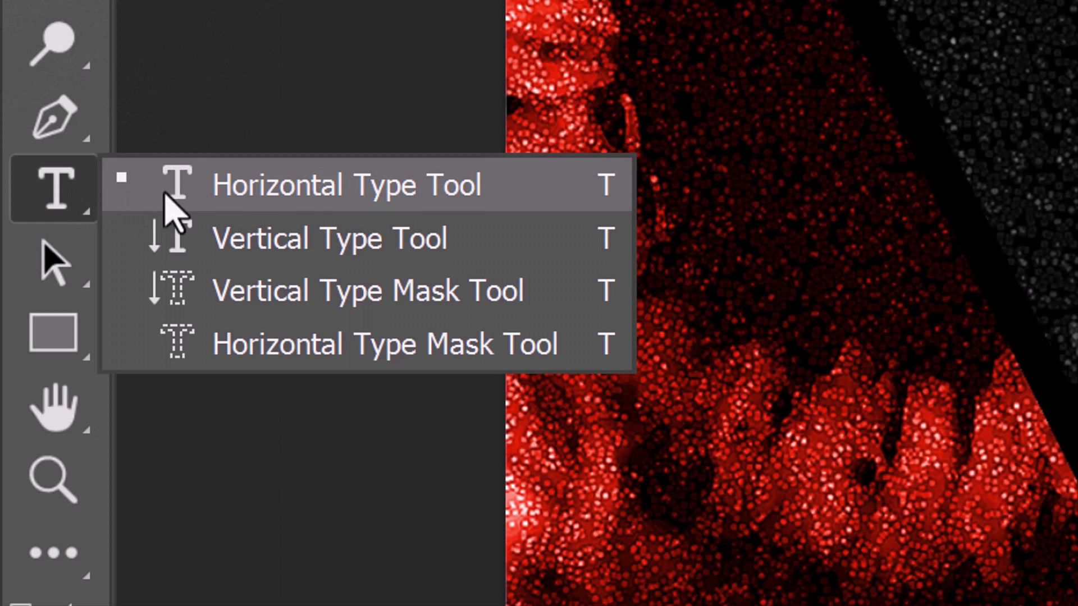
{"action": "left_click", "coordinate": [317, 207]}
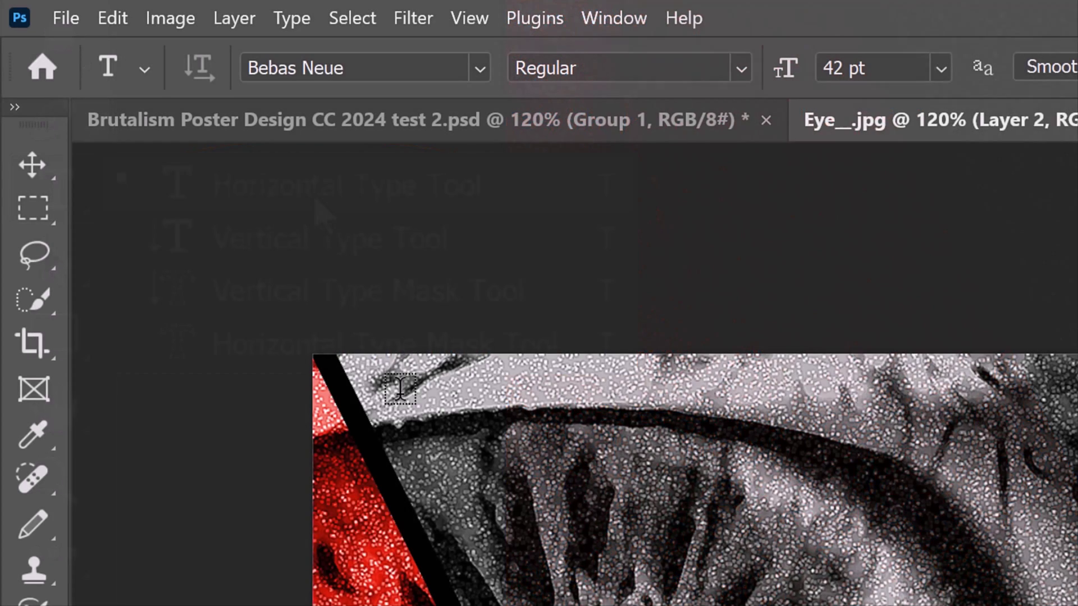
{"action": "left_click", "coordinate": [479, 68]}
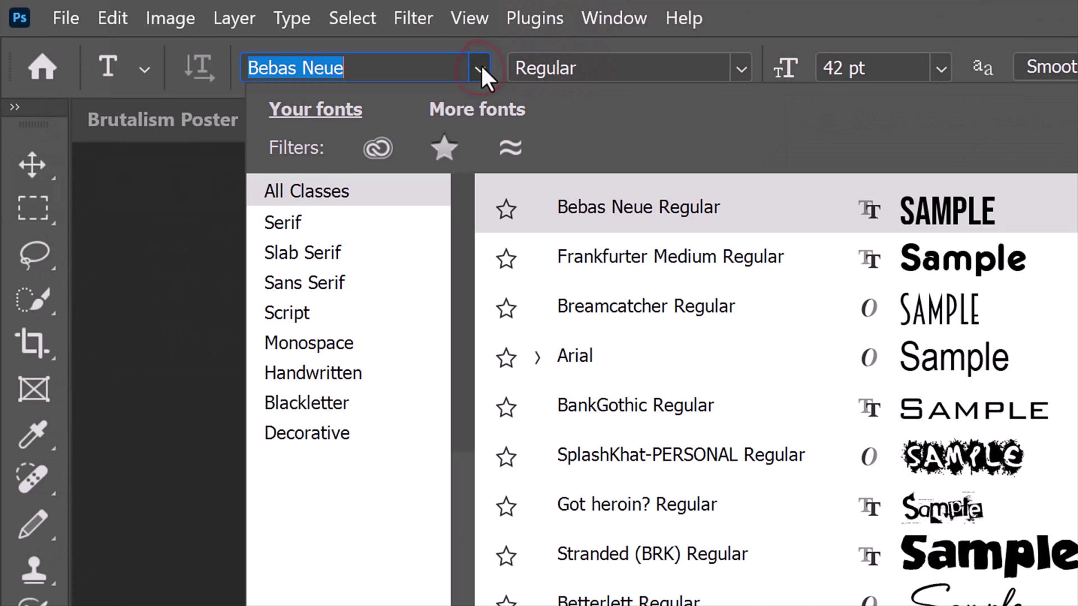
{"action": "left_click", "coordinate": [630, 204]}
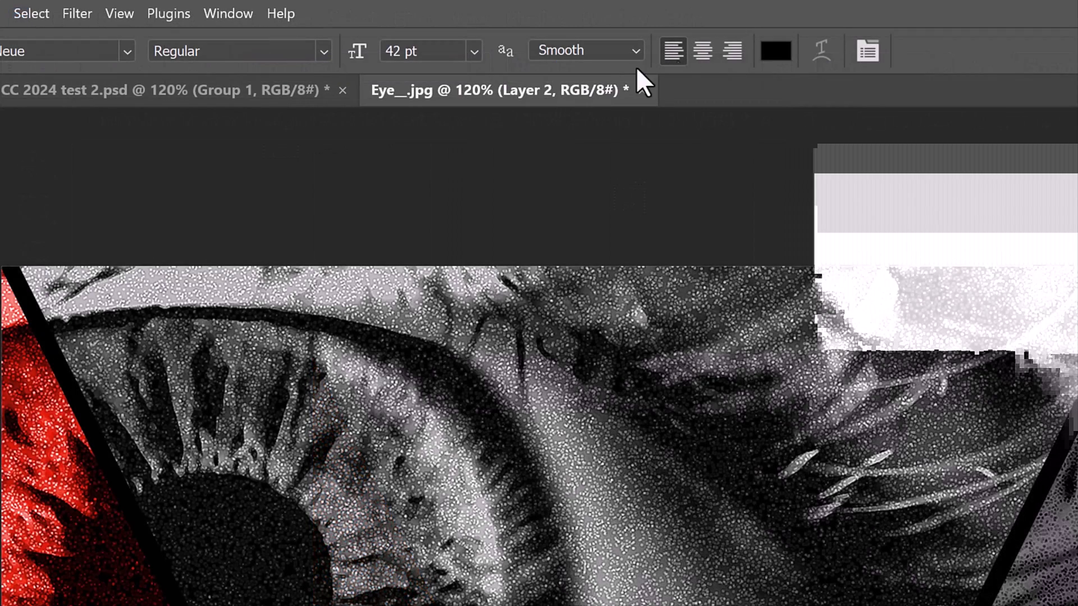
{"action": "left_click", "coordinate": [779, 56]}
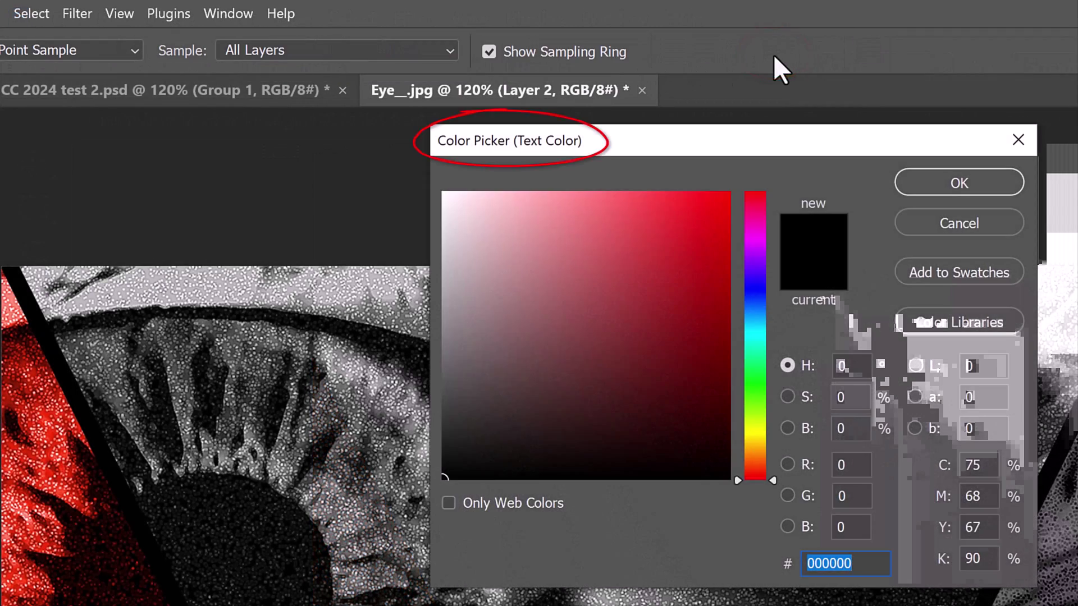
{"action": "left_click_drag", "start_coordinate": [724, 203], "coordinate": [772, 179]}
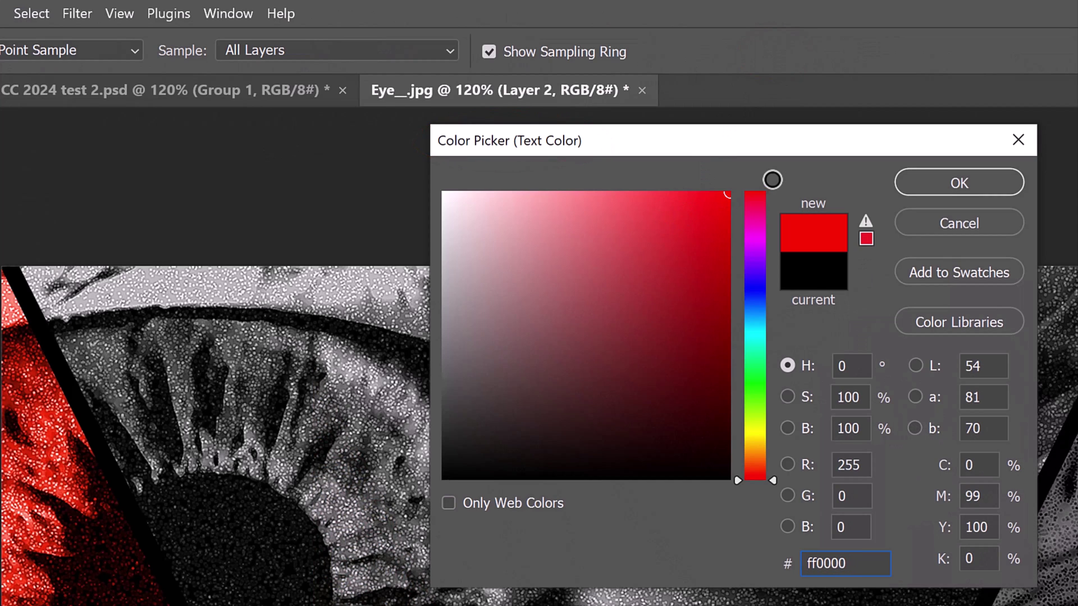
{"action": "left_click", "coordinate": [931, 191]}
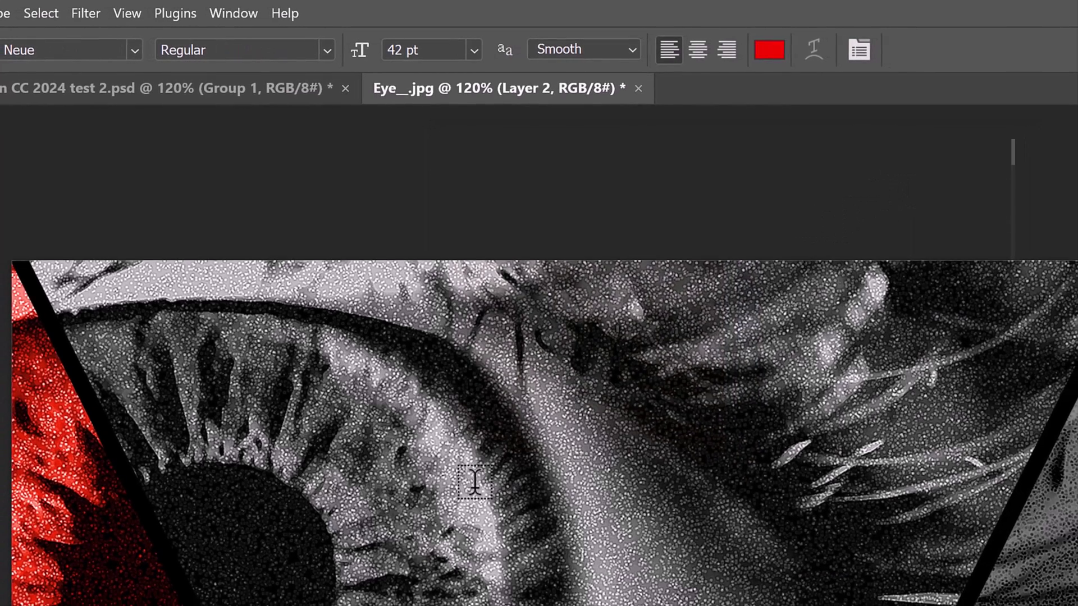
- Type BRUTAL, ISM and POSTER ART on separate lines at 353 pt over the eye
{"action": "left_click", "coordinate": [372, 594]}
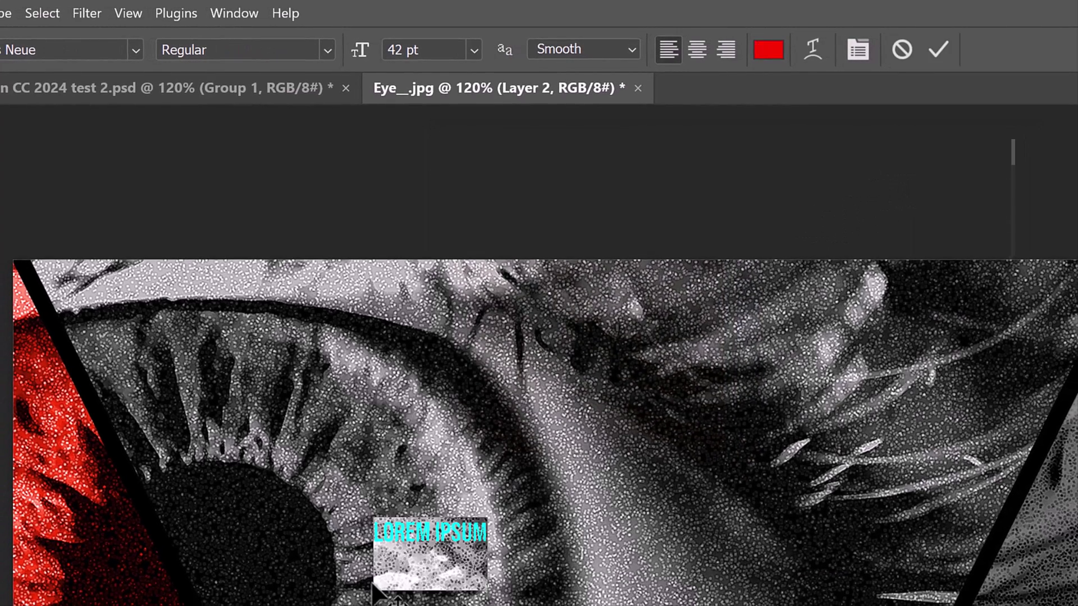
{"action": "left_click", "coordinate": [405, 54]}
{"action": "type", "text": "353"}
{"action": "key", "text": "Return"}
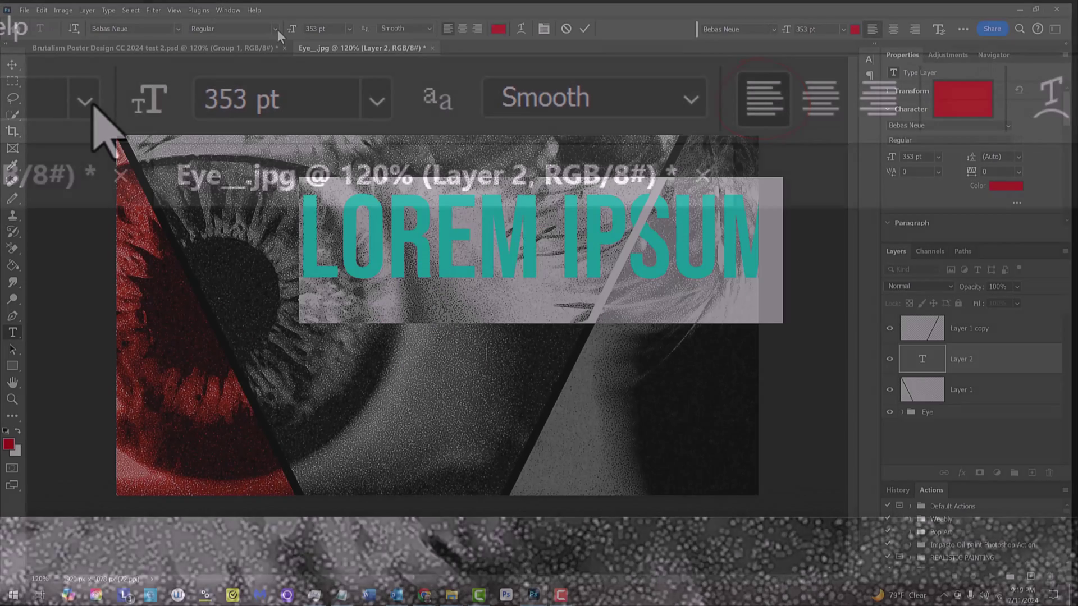
{"action": "type", "text": "BRUTAL"}
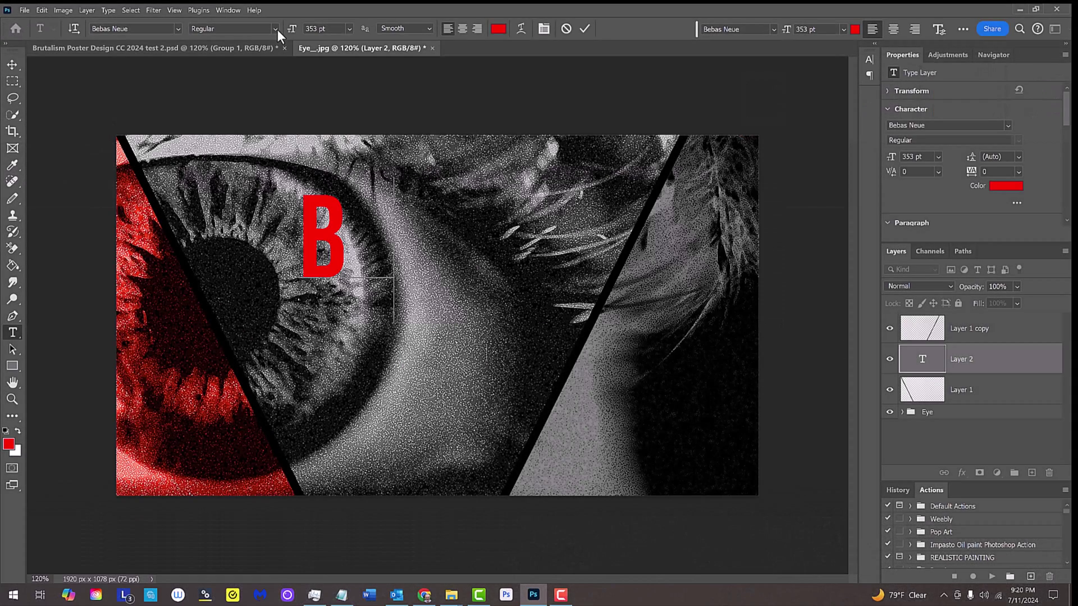
{"action": "key", "text": "Return"}
{"action": "type", "text": "ISM"}
{"action": "key", "text": "Return"}
{"action": "type", "text": "POSTER ART"}
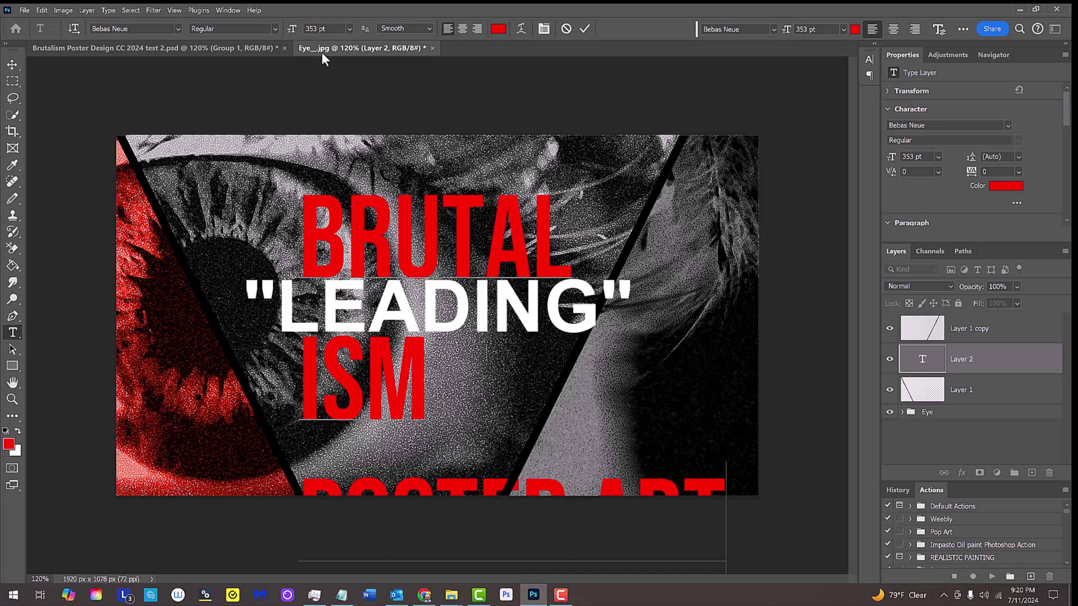
- Select all the poster text and widen the line spacing to 233 pt leading
{"action": "double_click", "coordinate": [923, 359]}
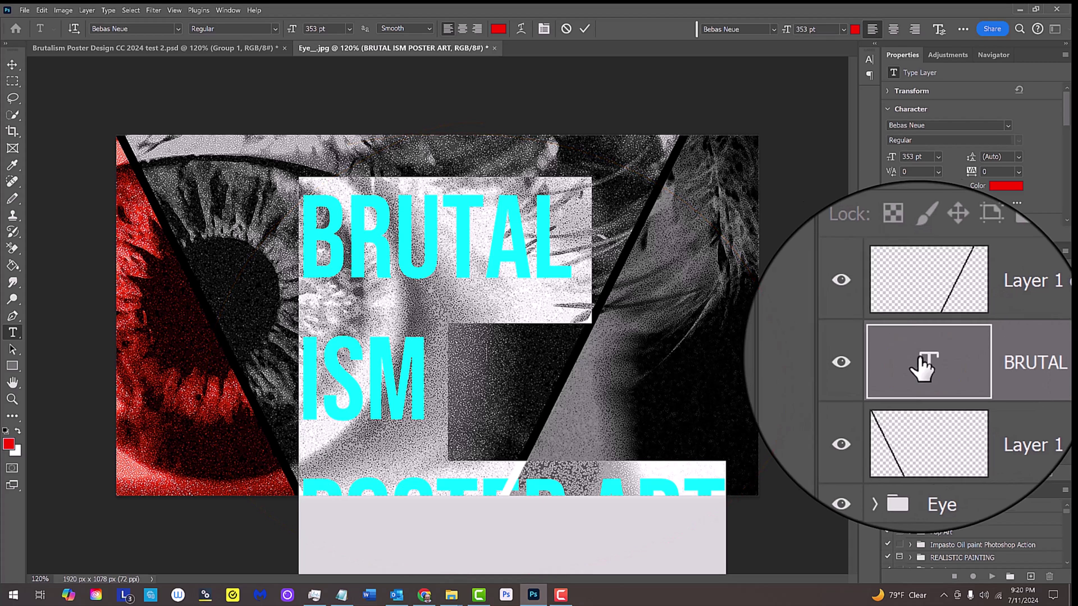
{"action": "left_click", "coordinate": [543, 29]}
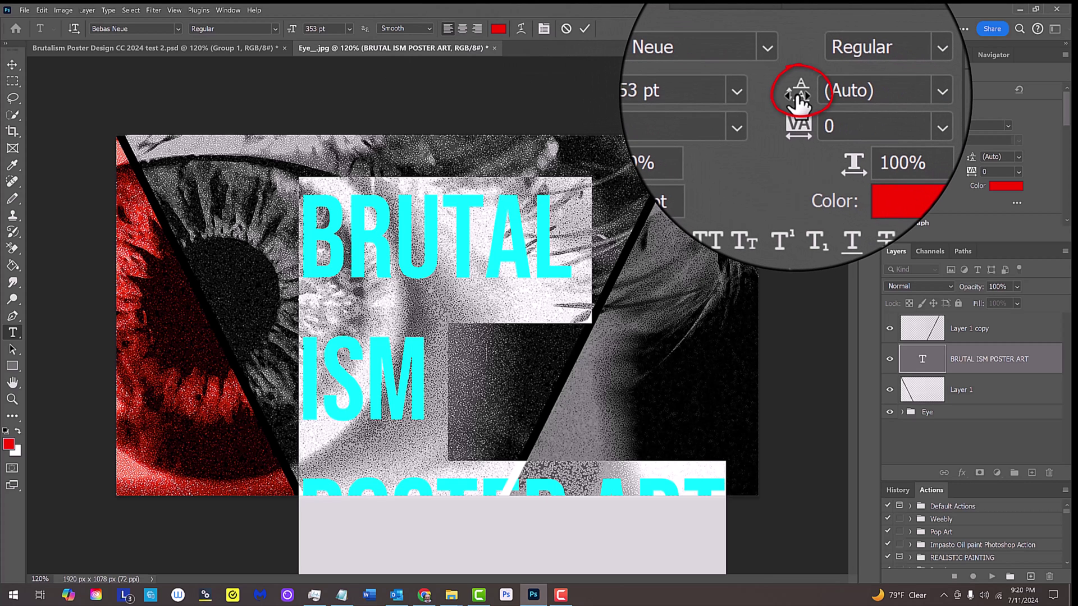
{"action": "left_click_drag", "start_coordinate": [798, 102], "coordinate": [698, 96]}
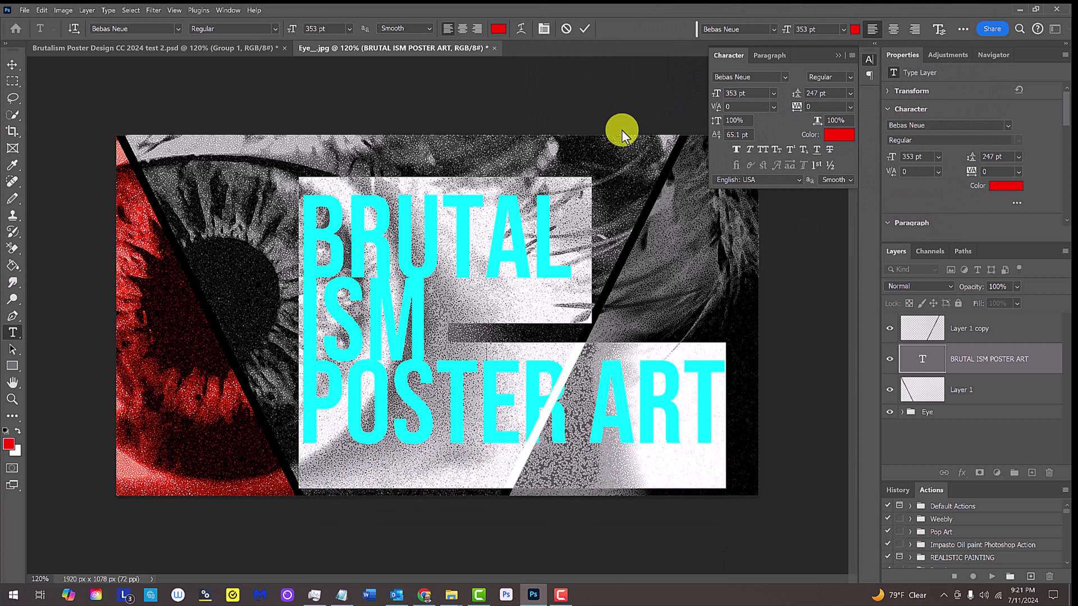
- Enlarge the BRUTAL and ISM lines to about 556 pt
{"action": "left_click", "coordinate": [430, 309]}
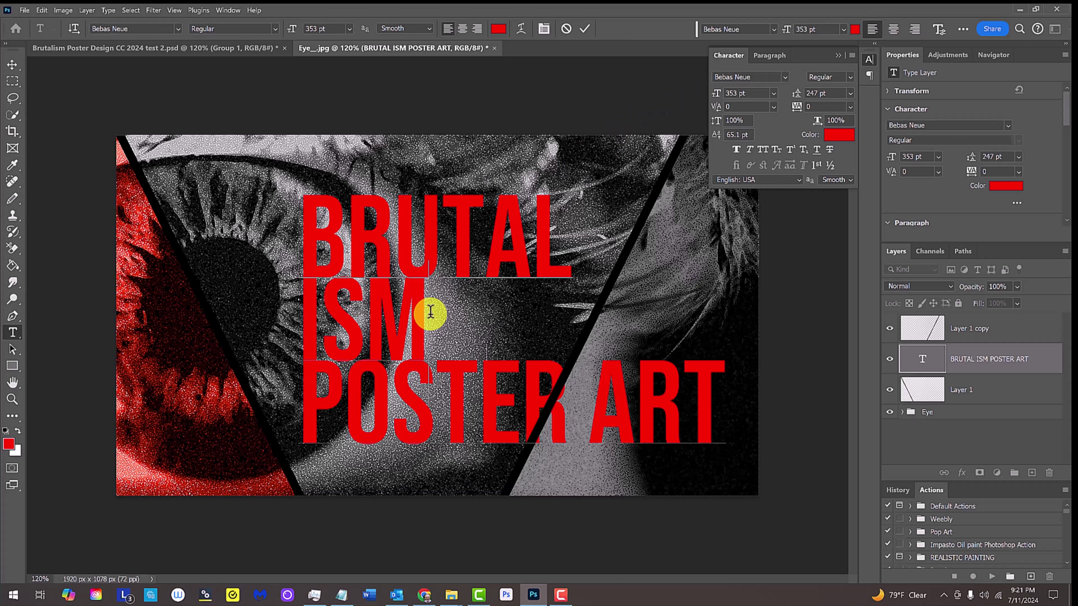
{"action": "left_click_drag", "start_coordinate": [430, 312], "coordinate": [297, 211]}
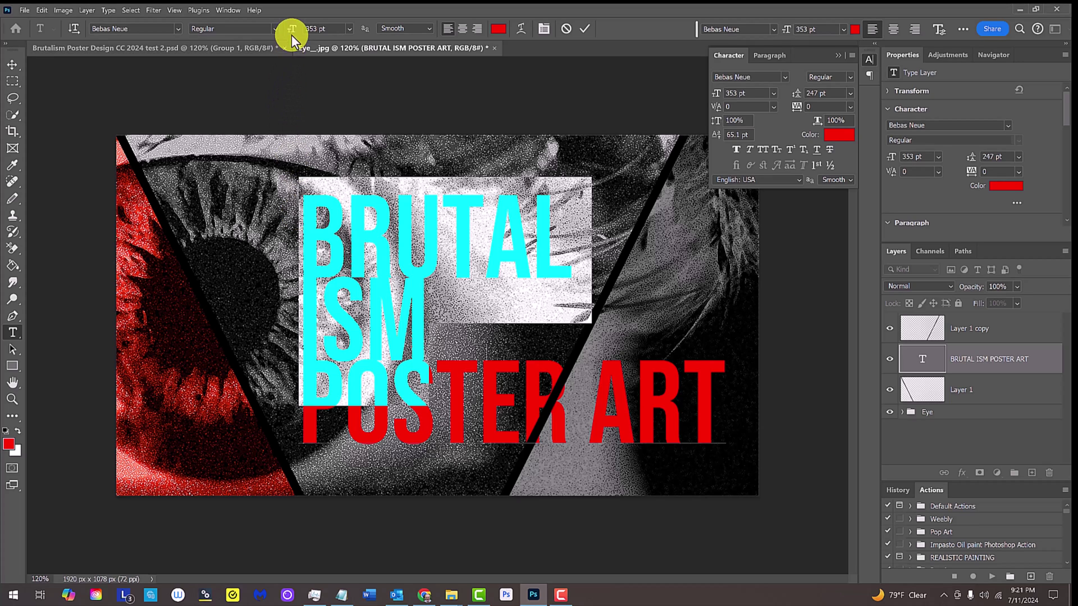
{"action": "left_click_drag", "start_coordinate": [250, 29], "coordinate": [396, 25]}
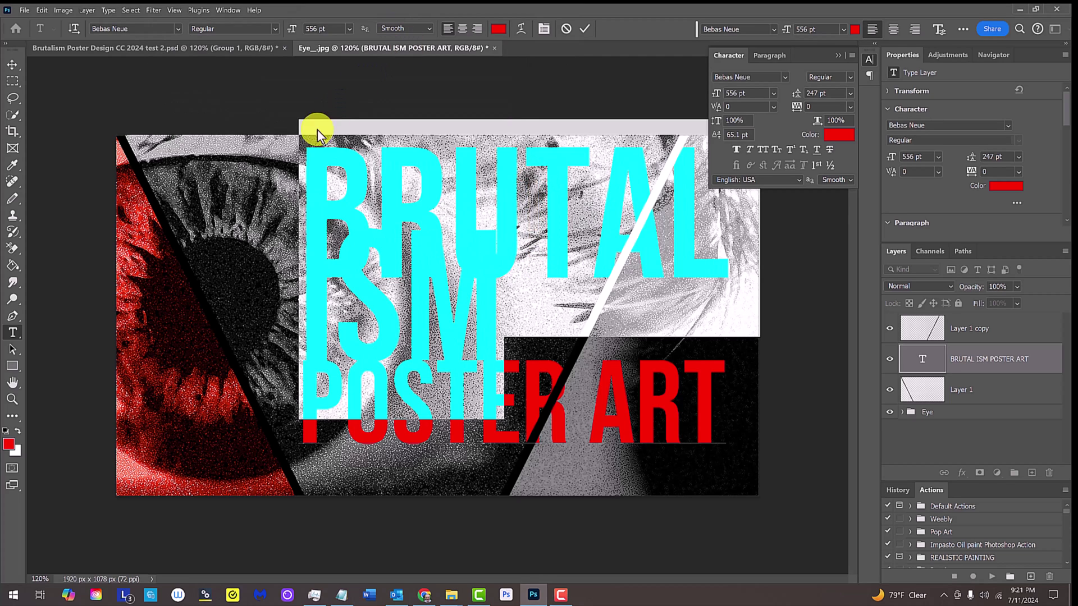
- Give BRUTAL a 207.1 pt baseline shift so it sits higher above ISM
{"action": "left_click", "coordinate": [301, 154]}
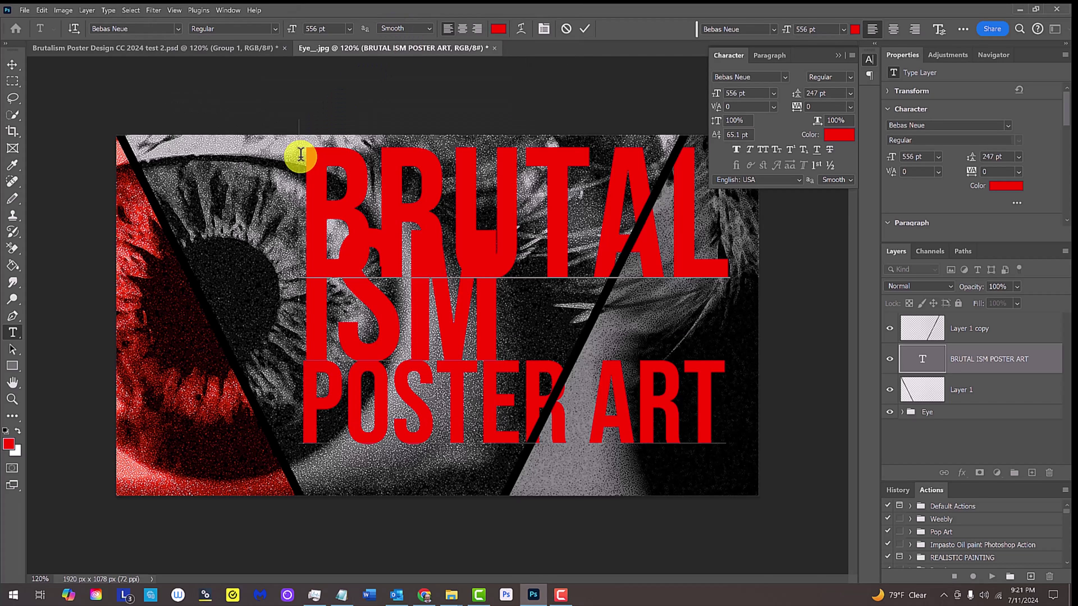
{"action": "left_click_drag", "start_coordinate": [301, 154], "coordinate": [723, 147]}
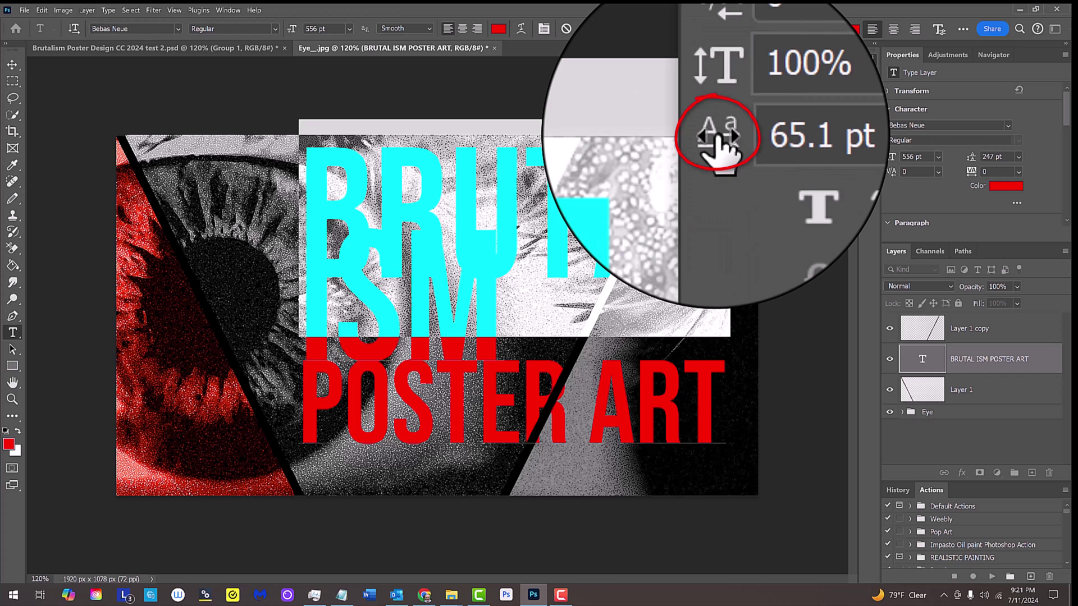
{"action": "left_click_drag", "start_coordinate": [717, 135], "coordinate": [798, 124]}
- Set the letters RT in ART to 556 pt
{"action": "left_click", "coordinate": [640, 391]}
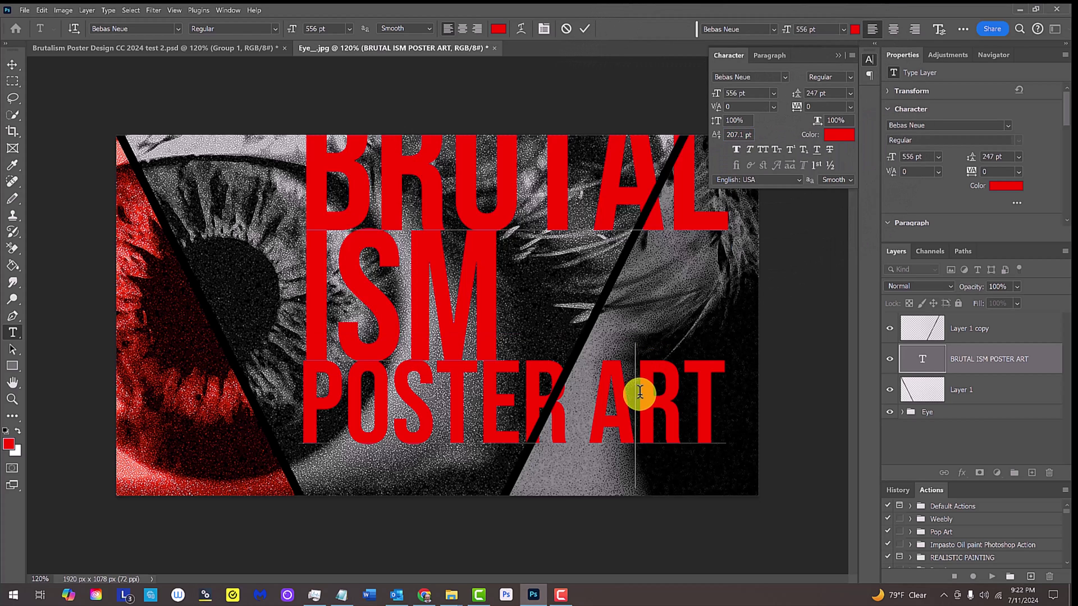
{"action": "left_click_drag", "start_coordinate": [640, 392], "coordinate": [717, 361]}
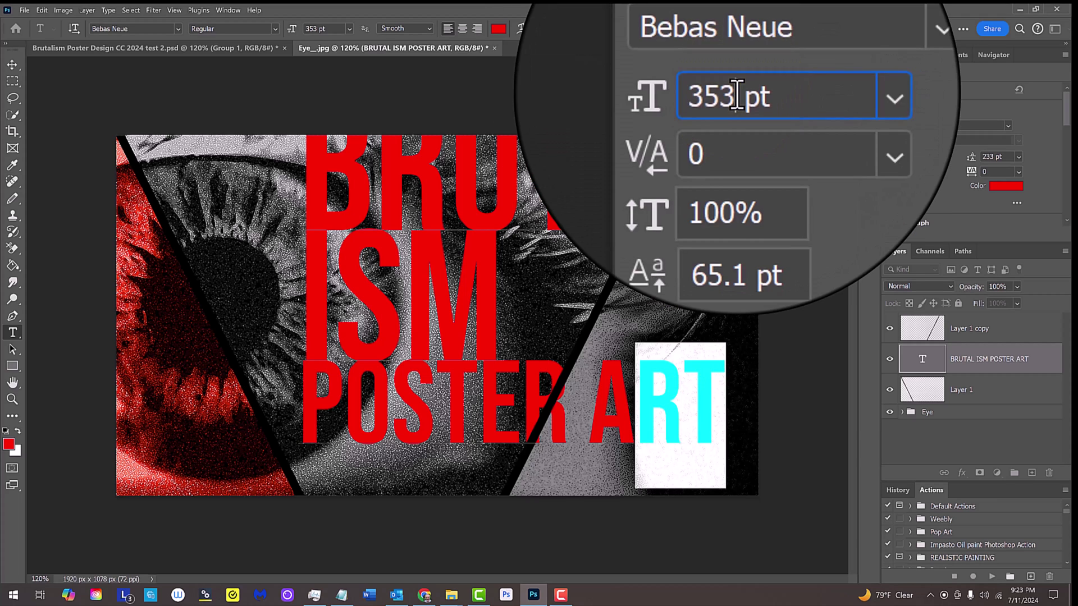
{"action": "type", "text": "556"}
{"action": "key", "text": "Return"}
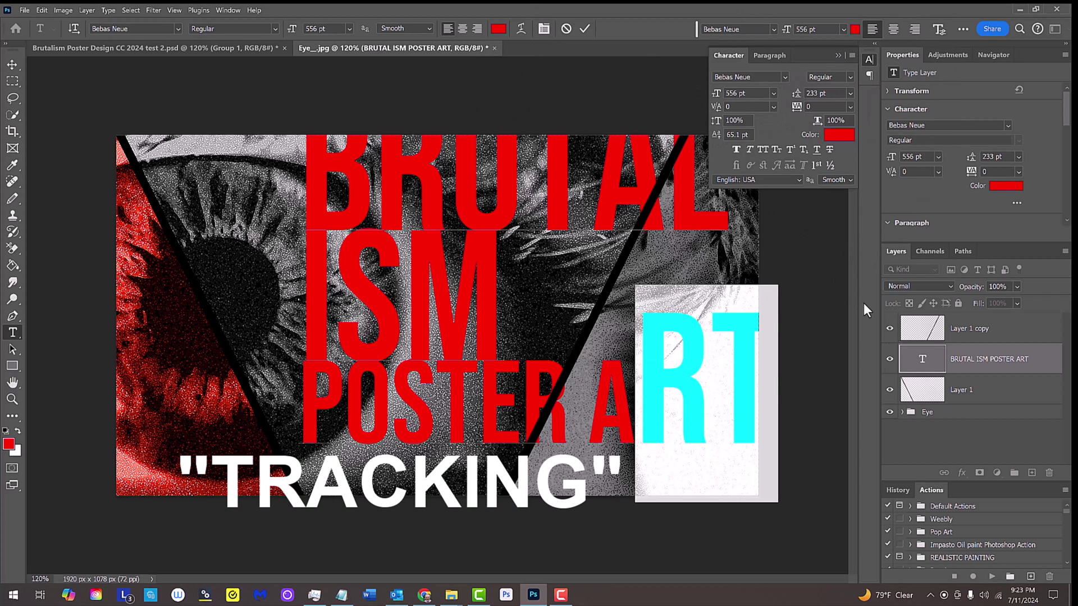
- Tighten the tracking of all the poster text to -40
{"action": "double_click", "coordinate": [922, 359]}
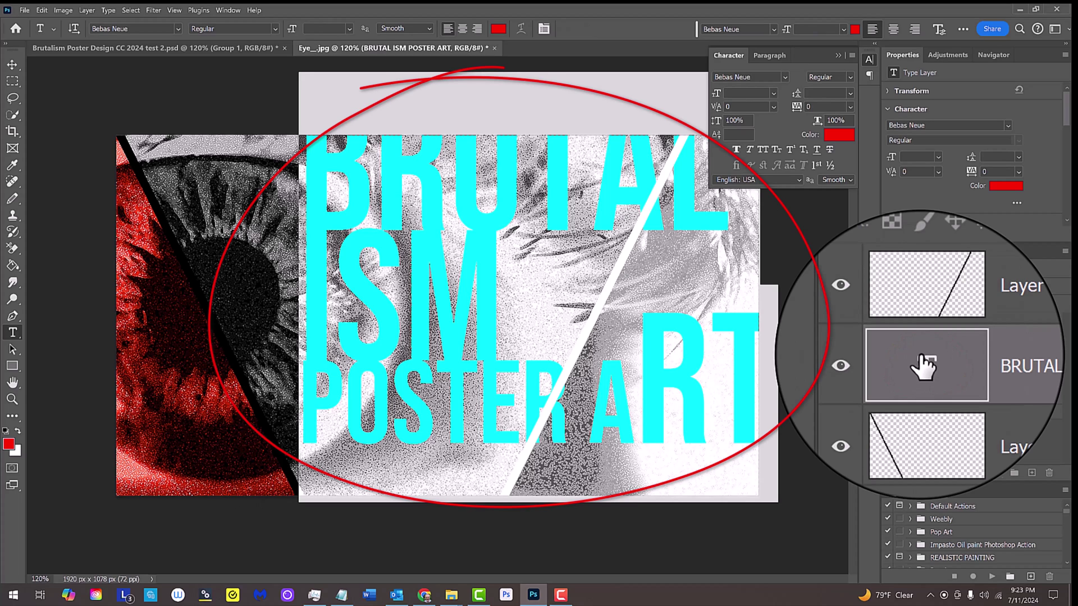
{"action": "key", "text": "alt+Left"}
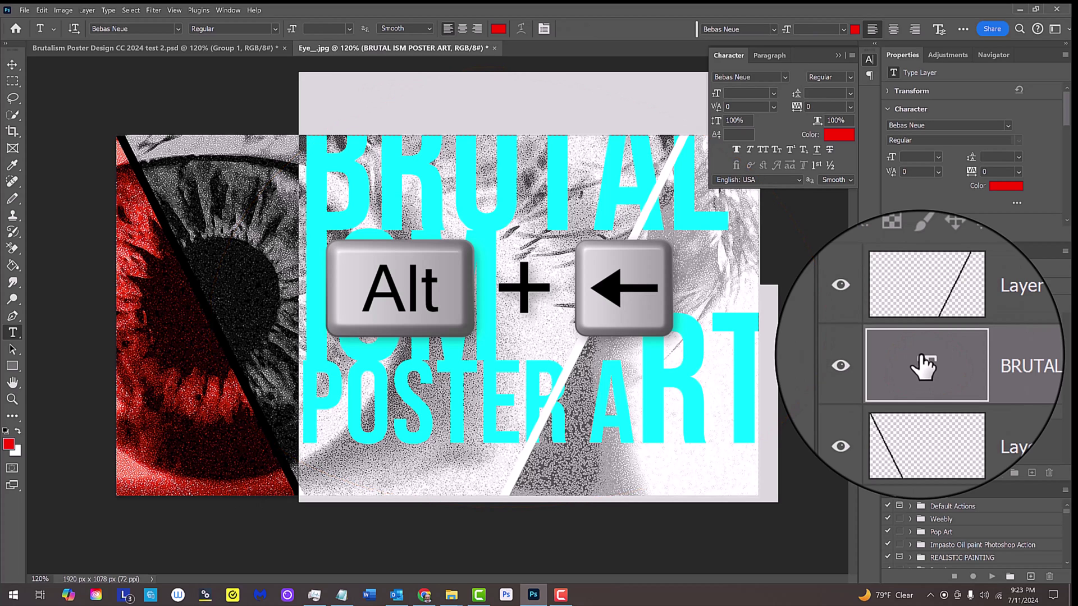
{"action": "key", "text": "alt+Right"}
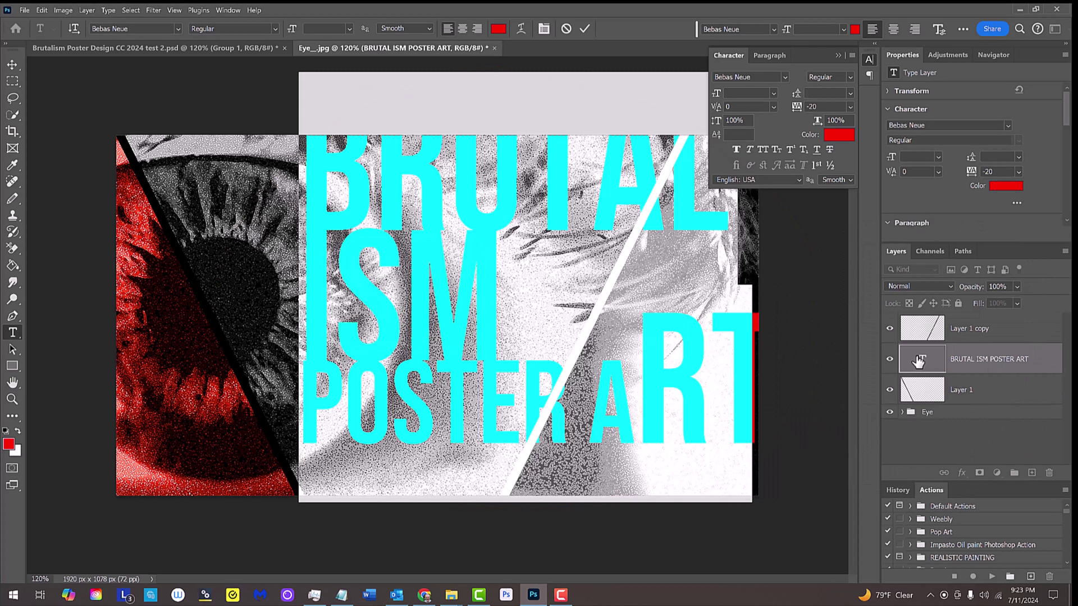
{"action": "key", "text": "alt+Left"}
{"action": "key", "text": "alt+Left"}
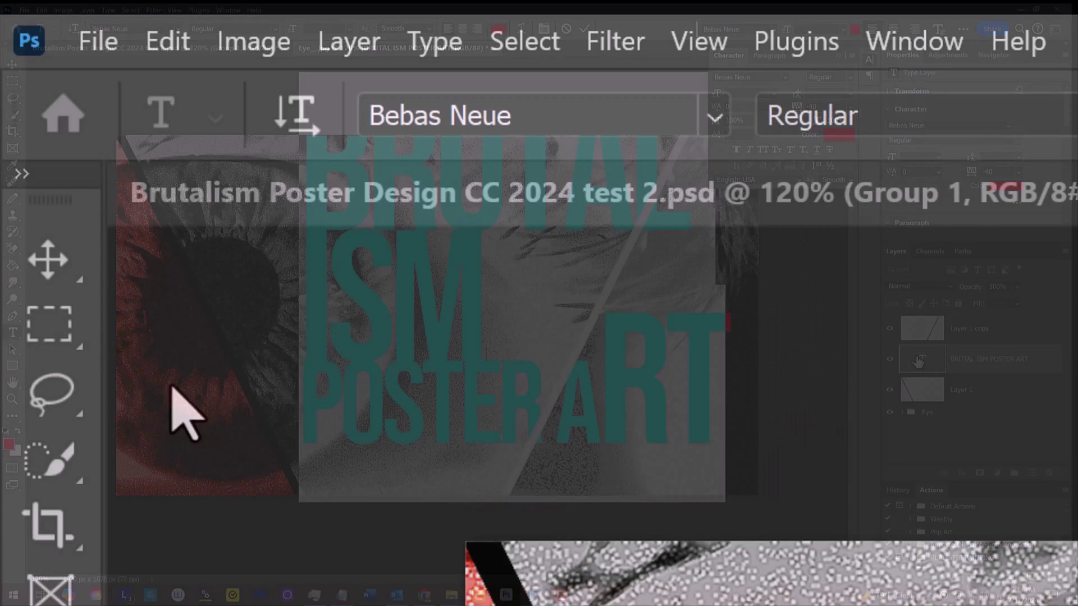
- Nudge the text layer slightly right and scale it up to about 105%
{"action": "left_click", "coordinate": [12, 66]}
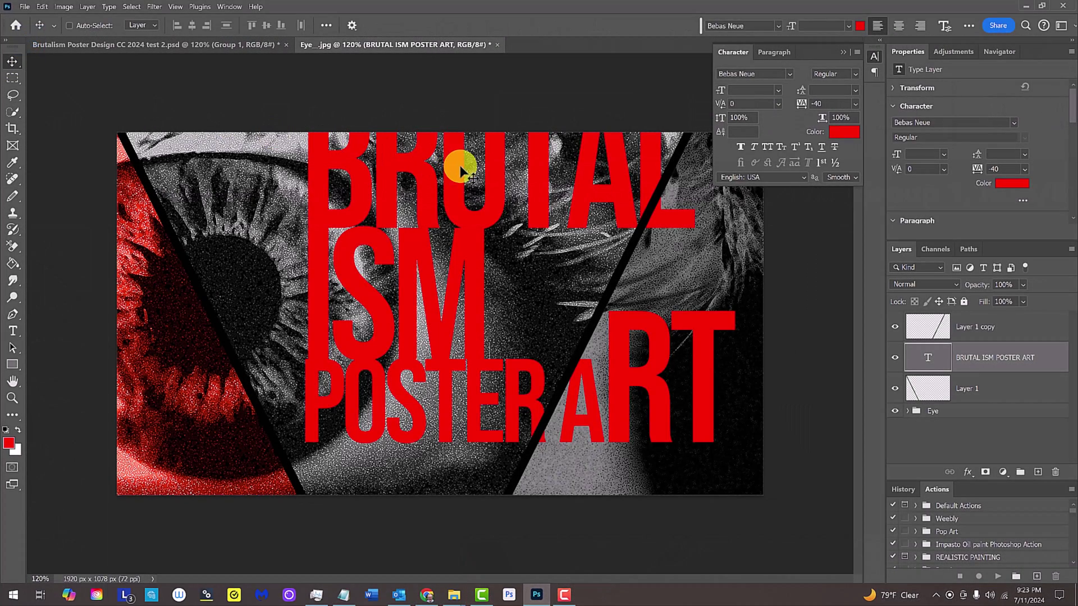
{"action": "left_click_drag", "start_coordinate": [454, 164], "coordinate": [484, 197]}
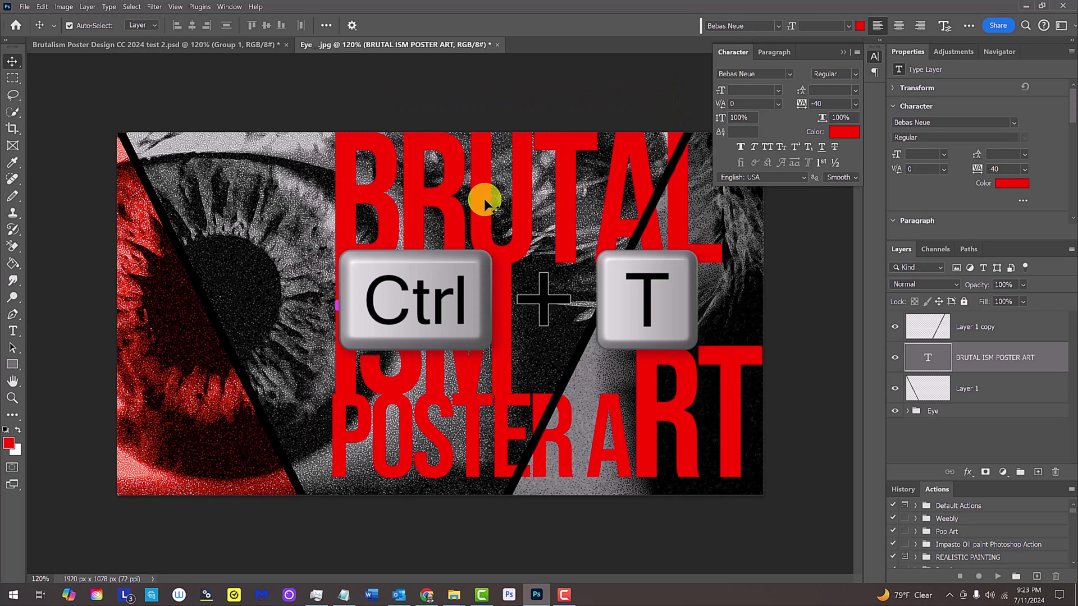
{"action": "key", "text": "ctrl+t"}
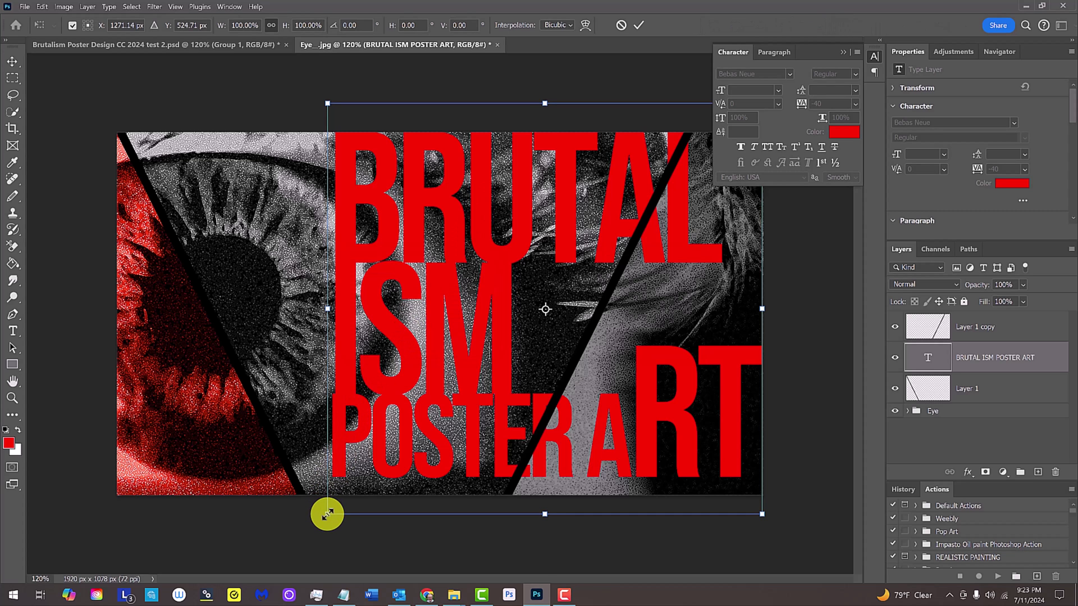
{"action": "left_click_drag", "start_coordinate": [327, 514], "coordinate": [308, 540]}
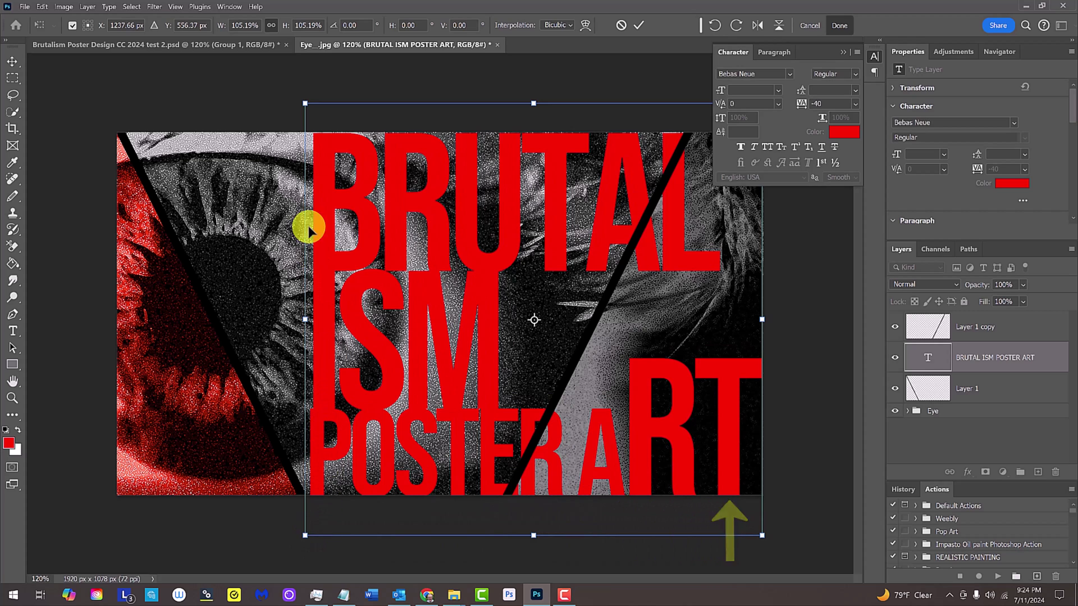
{"action": "left_click_drag", "start_coordinate": [304, 107], "coordinate": [308, 104]}
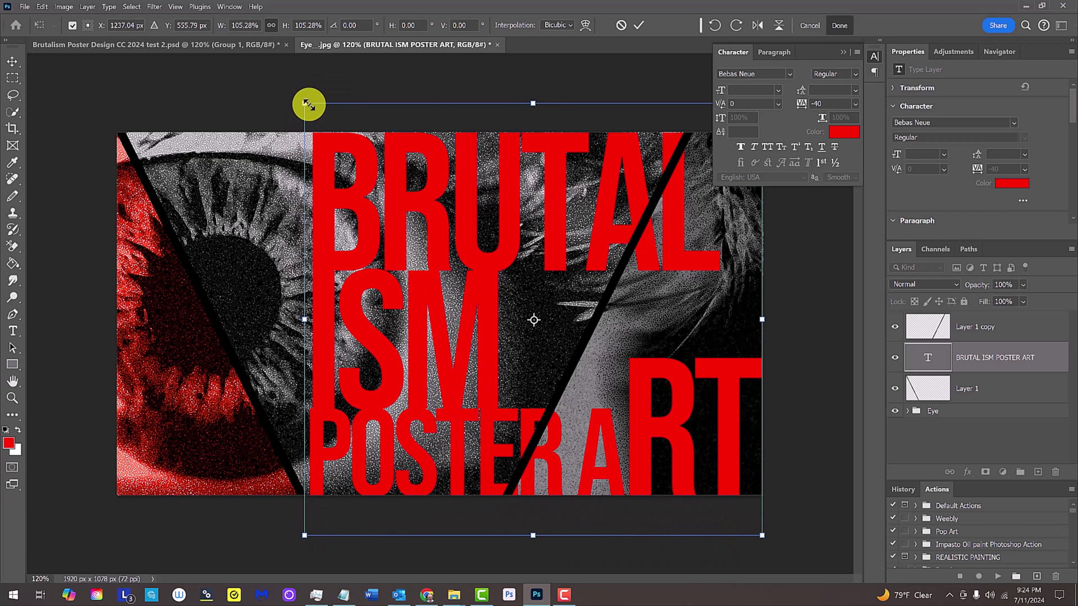
{"action": "key", "text": "Return"}
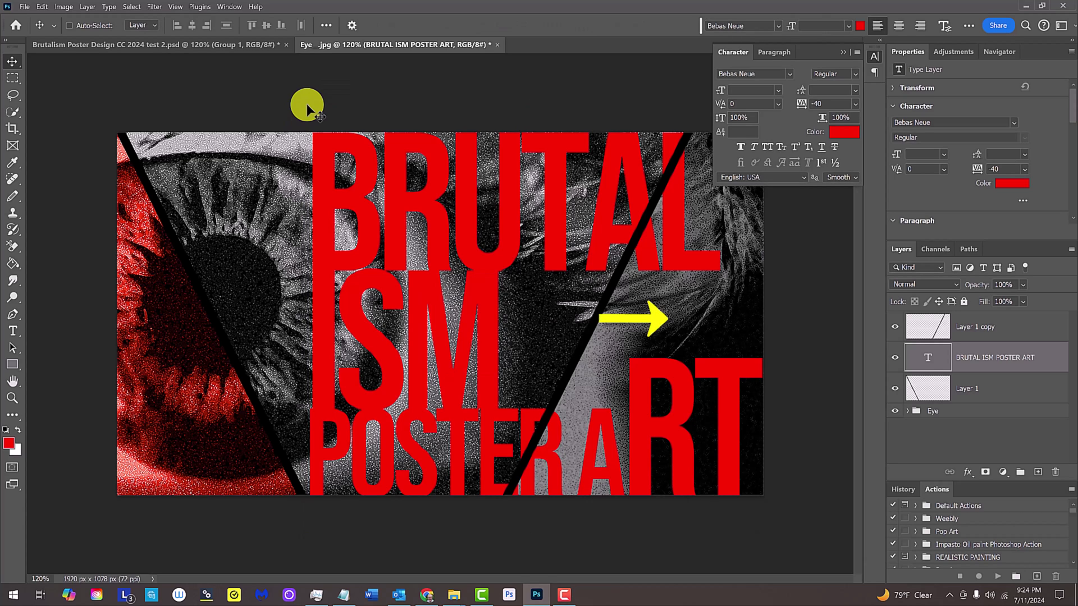
{"action": "left_click", "coordinate": [842, 53]}
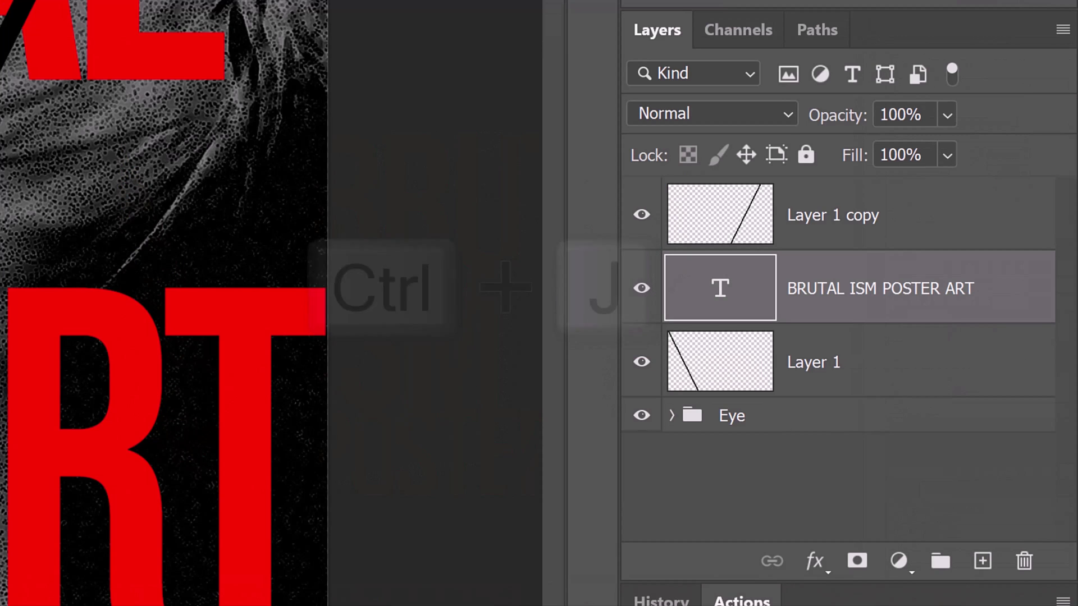
- Duplicate the BRUTAL ISM POSTER ART text layer and expand the Eye group
{"action": "key", "text": "ctrl+j"}
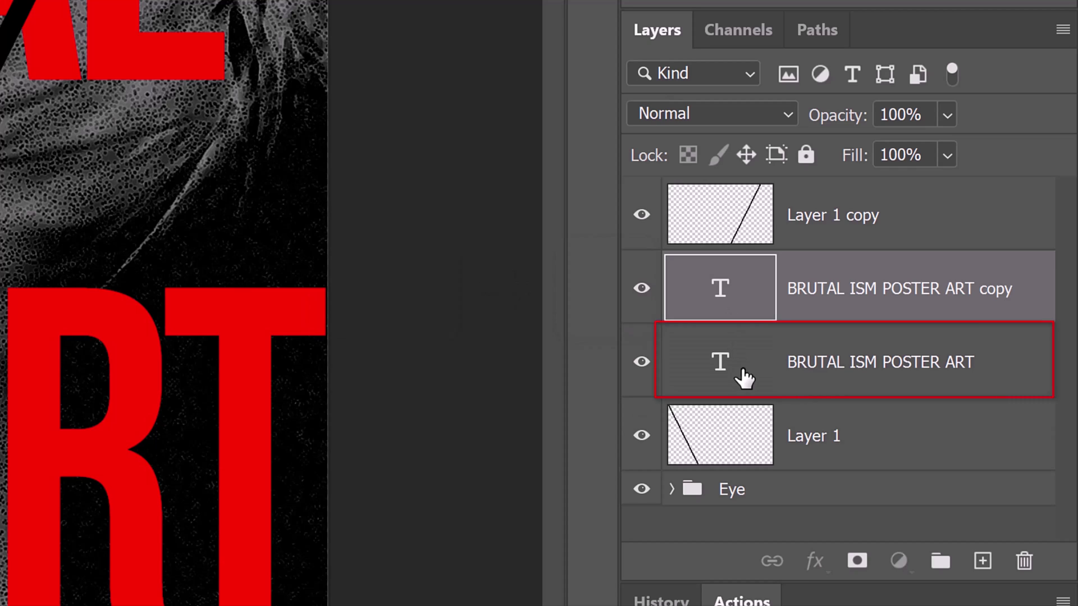
{"action": "left_click", "coordinate": [746, 379]}
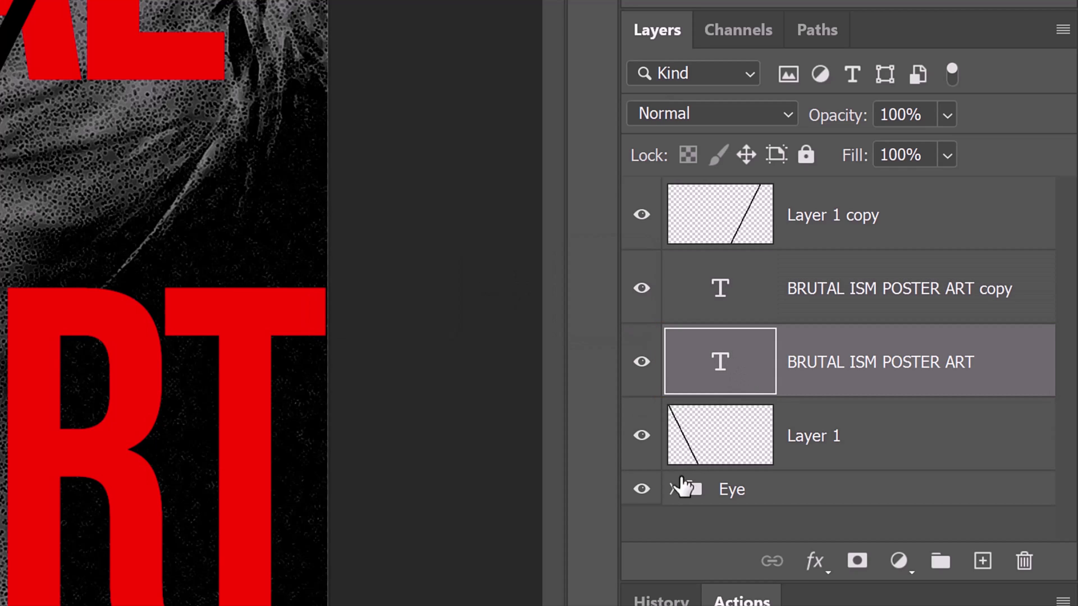
{"action": "left_click", "coordinate": [671, 489]}
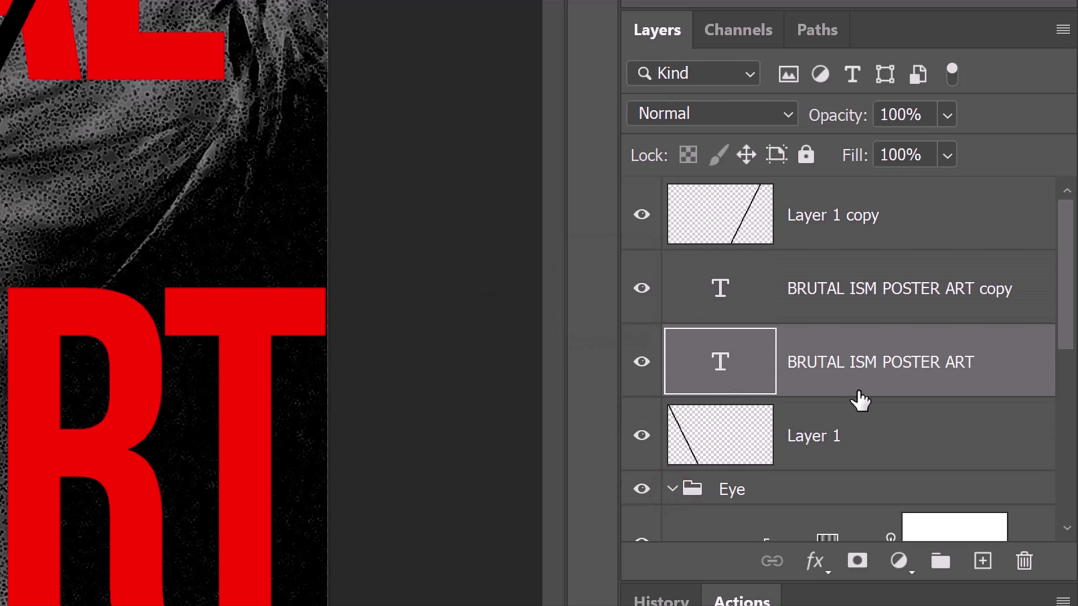
- Alt-drag the Eye layer's diagonal mask onto the original text layer and the copy
{"action": "mouse_move", "coordinate": [1066, 308]}
{"action": "left_mouse_down"}
{"action": "mouse_move", "coordinate": [1023, 428]}
{"action": "mouse_move", "coordinate": [999, 452]}
{"action": "left_mouse_up"}
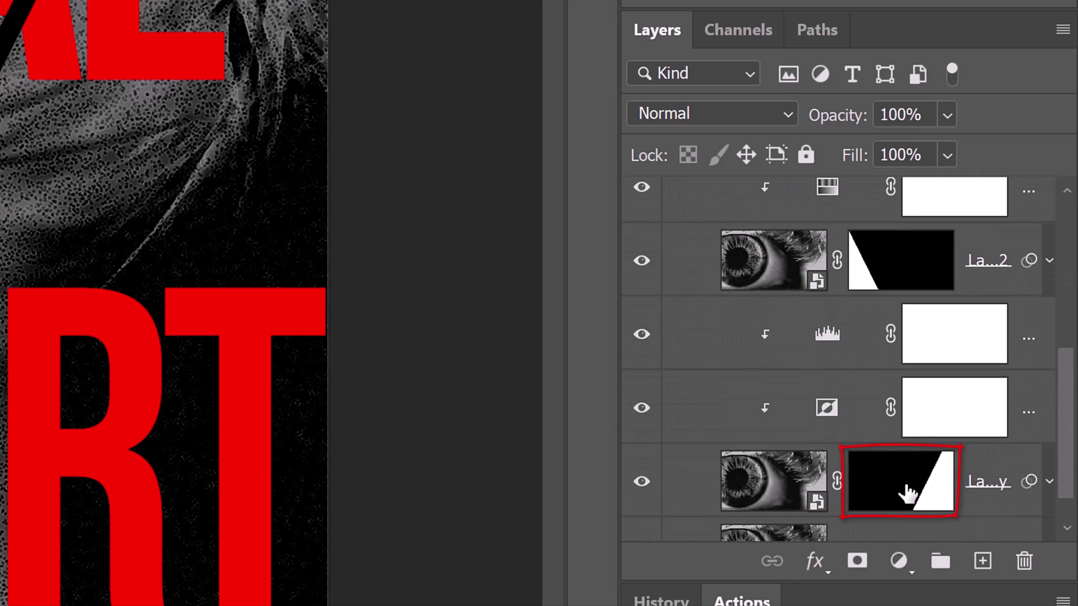
{"action": "key", "text": "alt"}
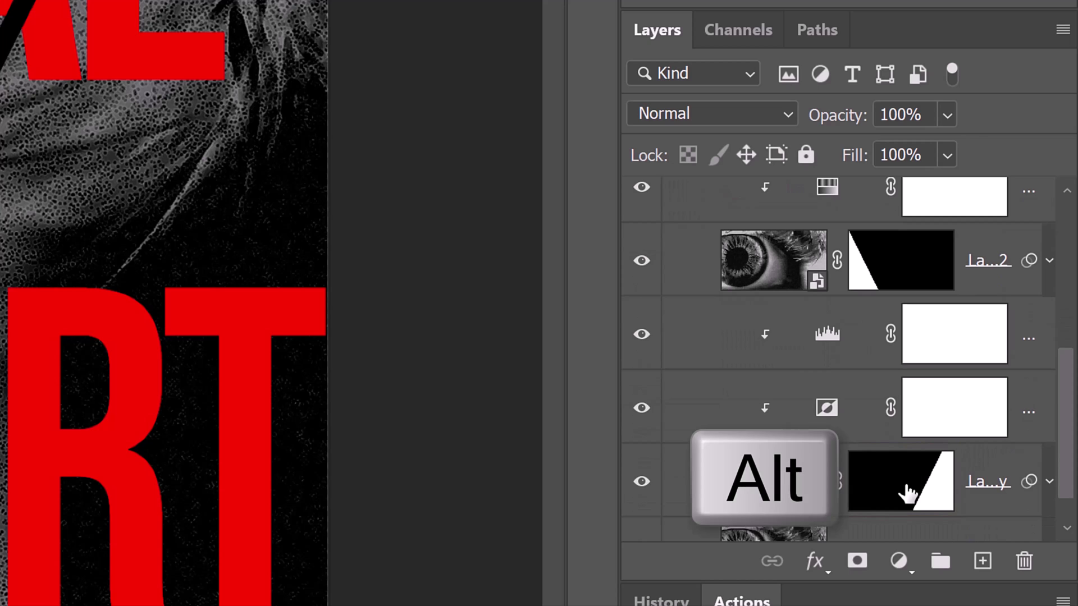
{"action": "left_click_drag", "start_coordinate": [907, 494], "coordinate": [910, 306]}
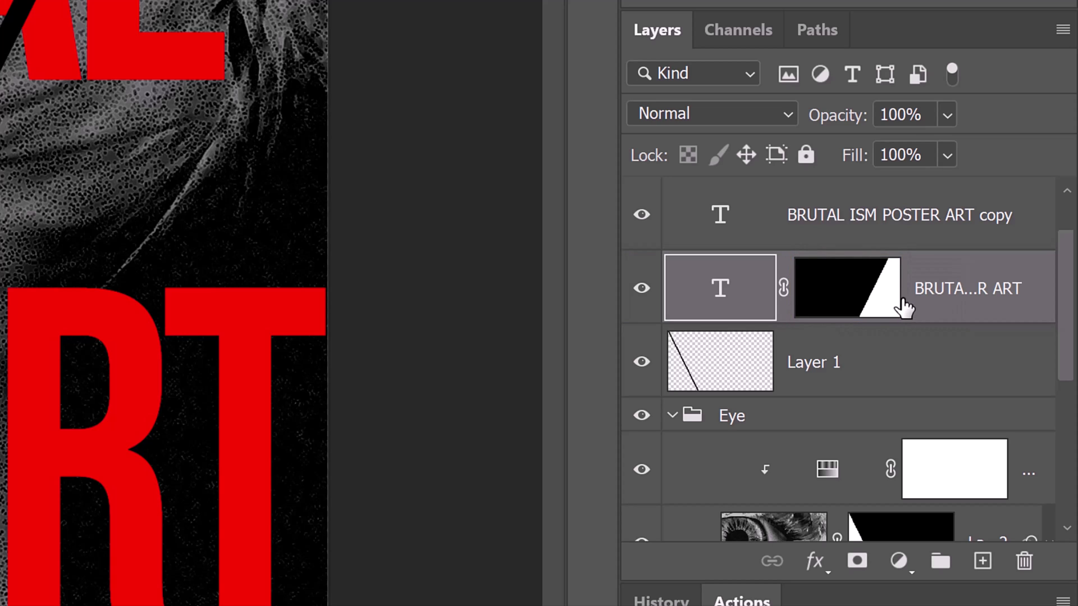
{"action": "key", "text": "alt"}
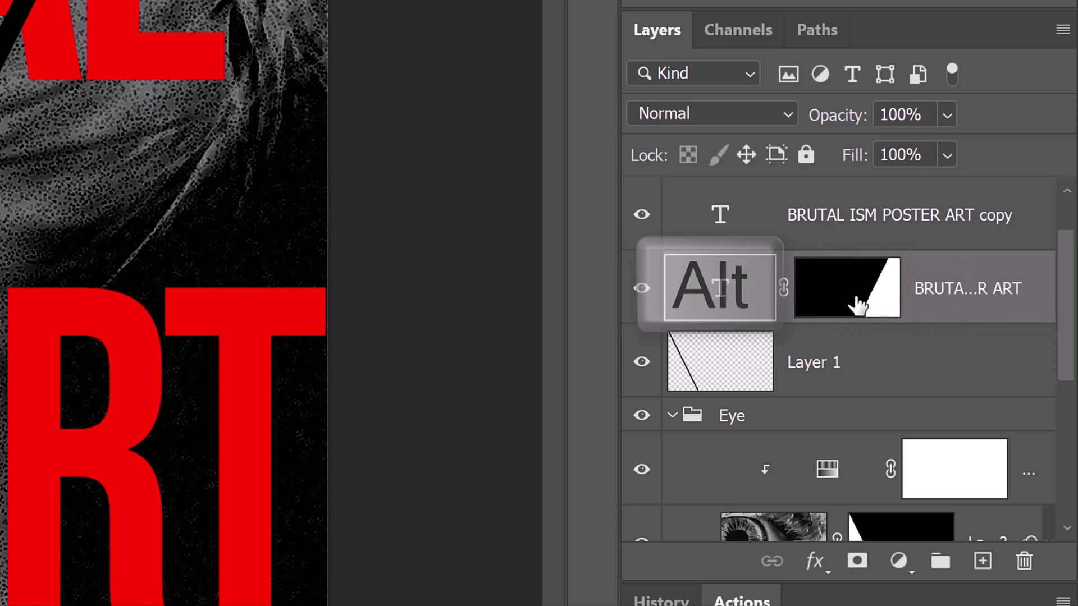
{"action": "left_click_drag", "start_coordinate": [858, 306], "coordinate": [851, 222]}
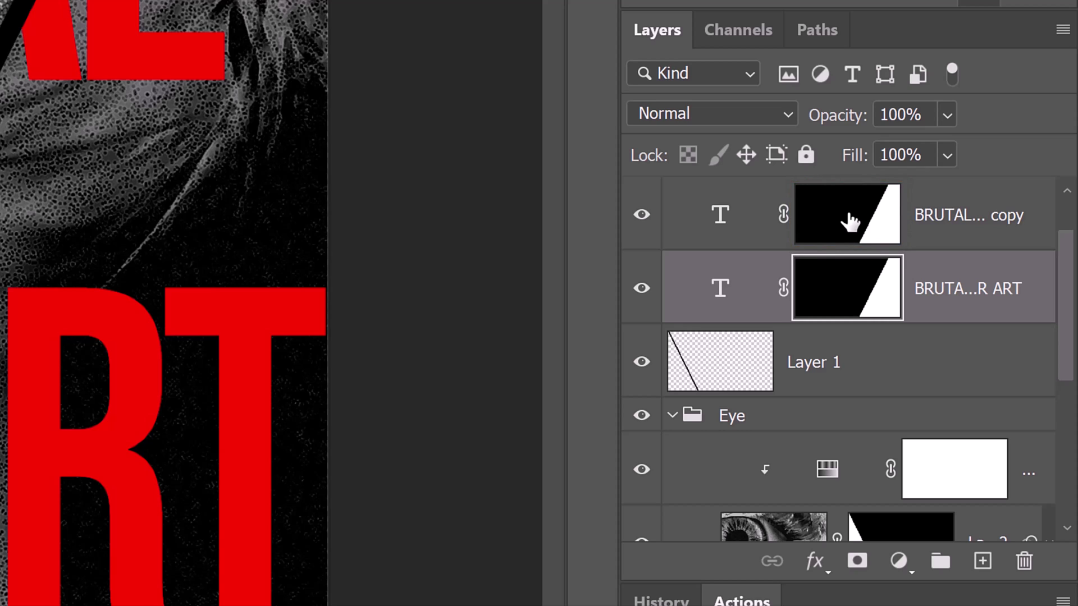
- Invert the text copy's mask to hide the right-hand wedge, and unlink the original layer's mask
{"action": "left_click", "coordinate": [847, 220]}
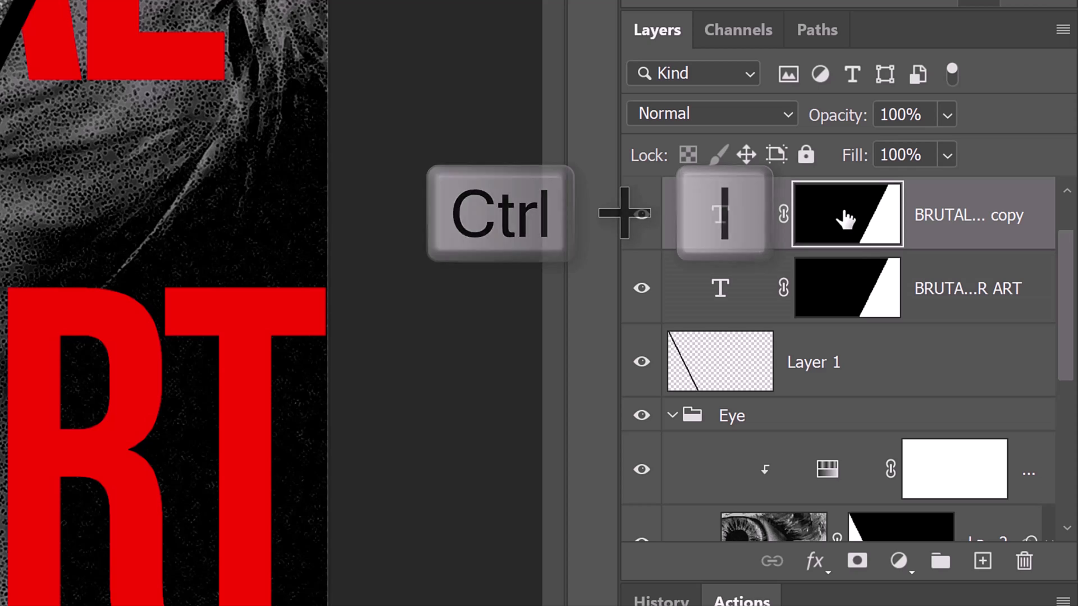
{"action": "key", "text": "ctrl+i"}
{"action": "left_click", "coordinate": [784, 286]}
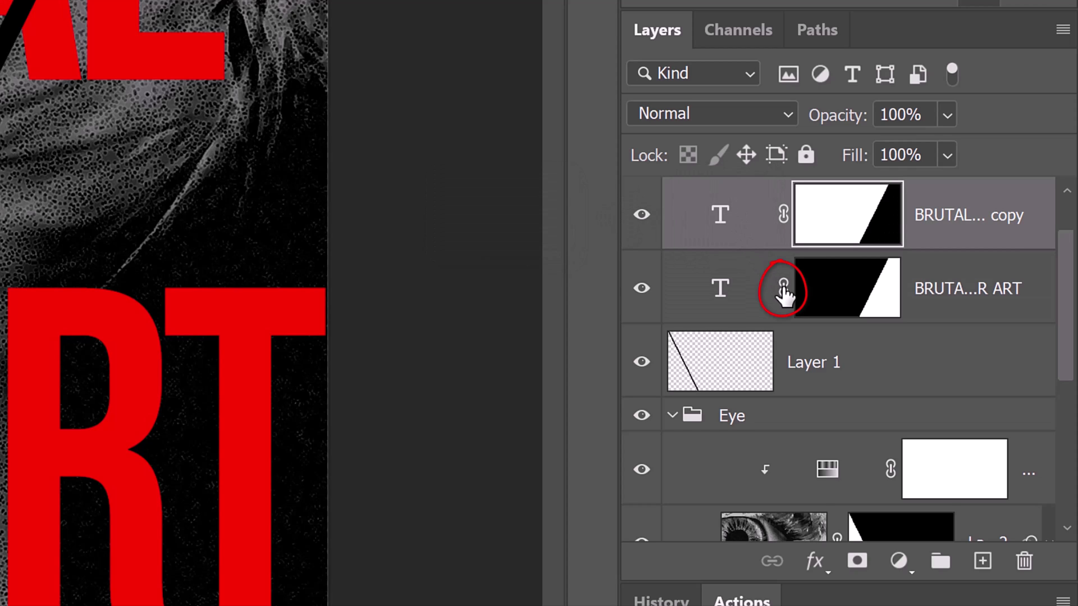
{"action": "left_click", "coordinate": [784, 288]}
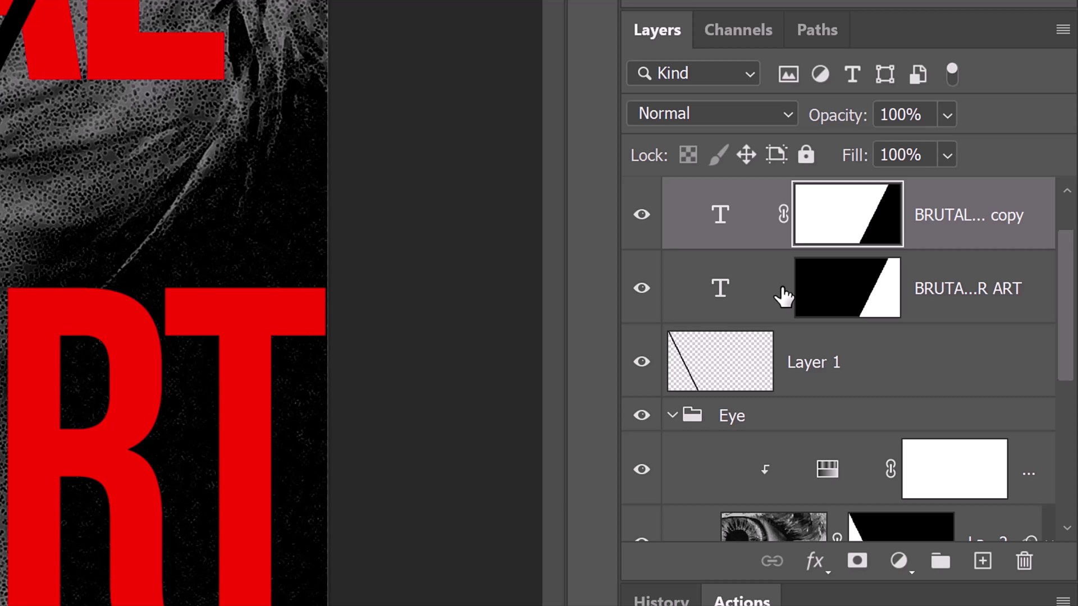
{"action": "left_click", "coordinate": [720, 288]}
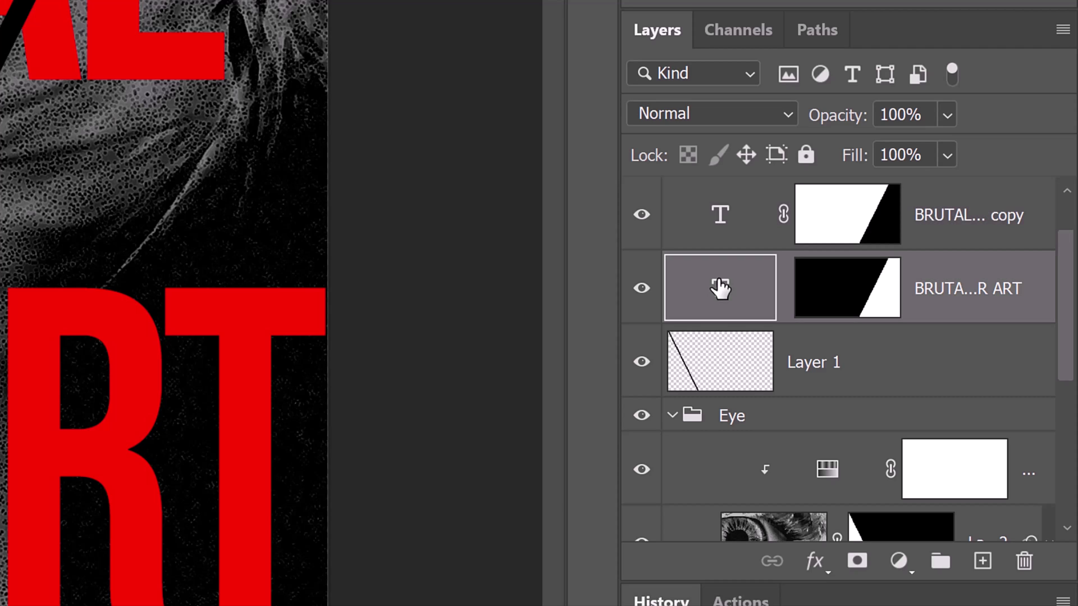